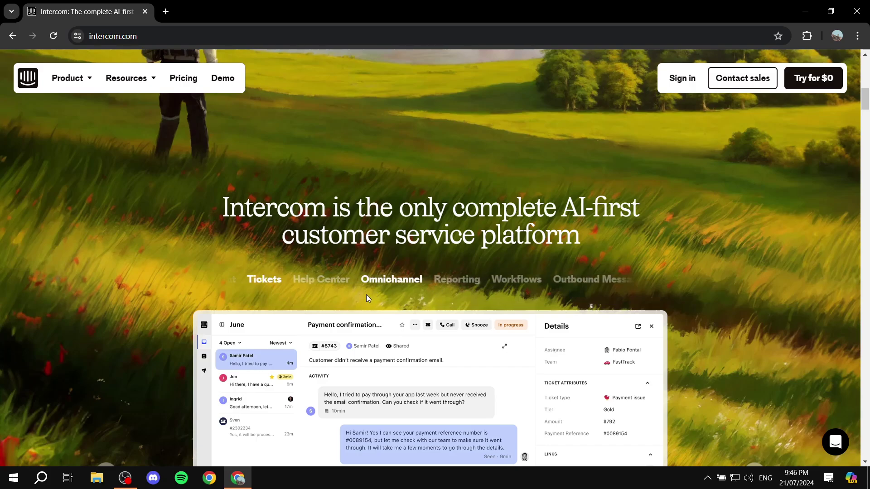
# Step: Examine the Omnichannel feature preview in the platform overview on the Intercom homepage
pyautogui.click(401, 284)
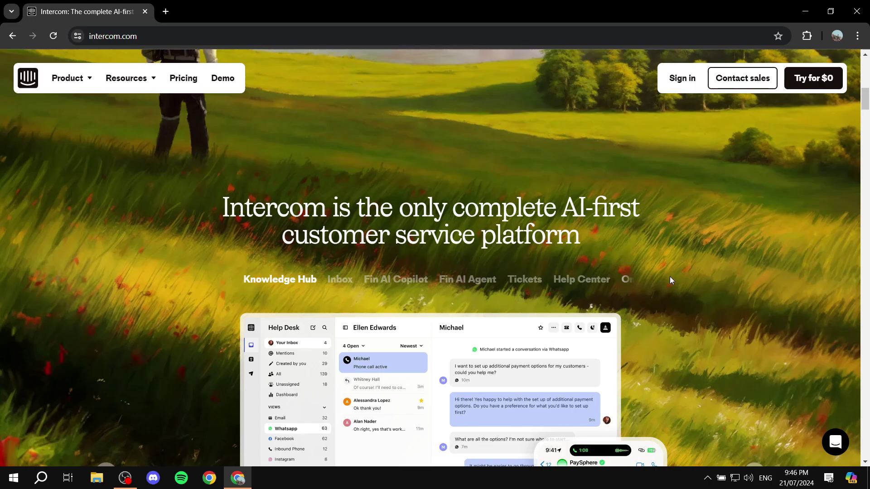
pyautogui.scroll(-5, 662, 274)
pyautogui.scroll(10, 657, 267)
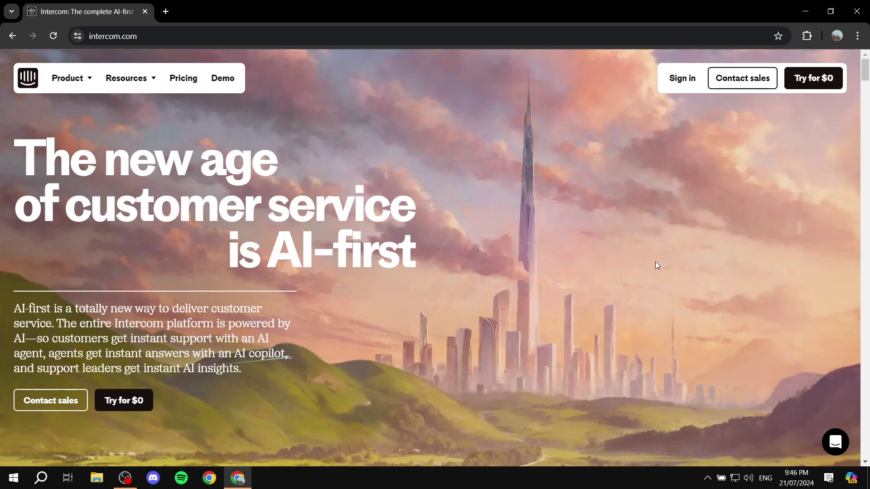
# Step: Open the pricing page and compare the Essential, Advanced and Expert plans and their Help Desk features
pyautogui.click(183, 80)
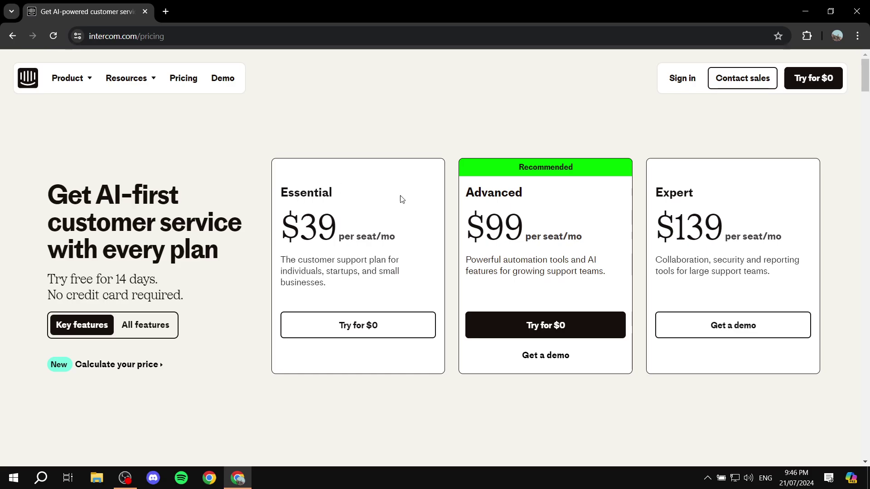
pyautogui.moveTo(284, 193); pyautogui.dragTo(343, 198)
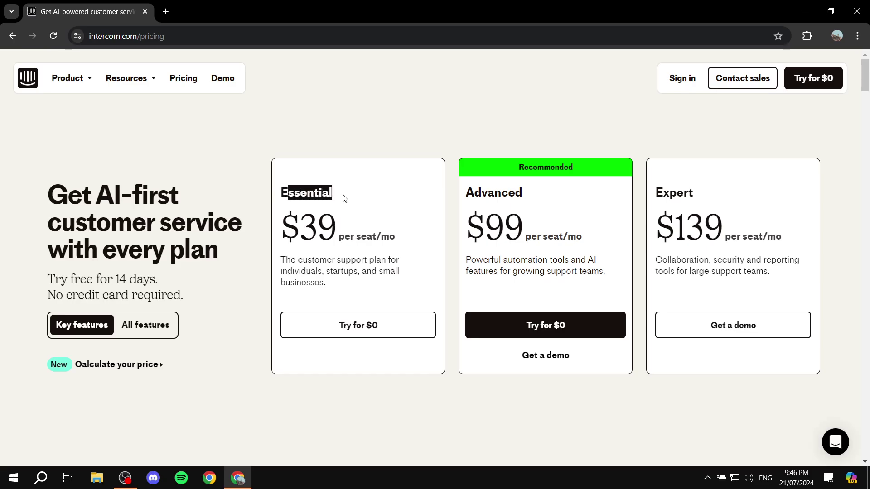
pyautogui.click(345, 198)
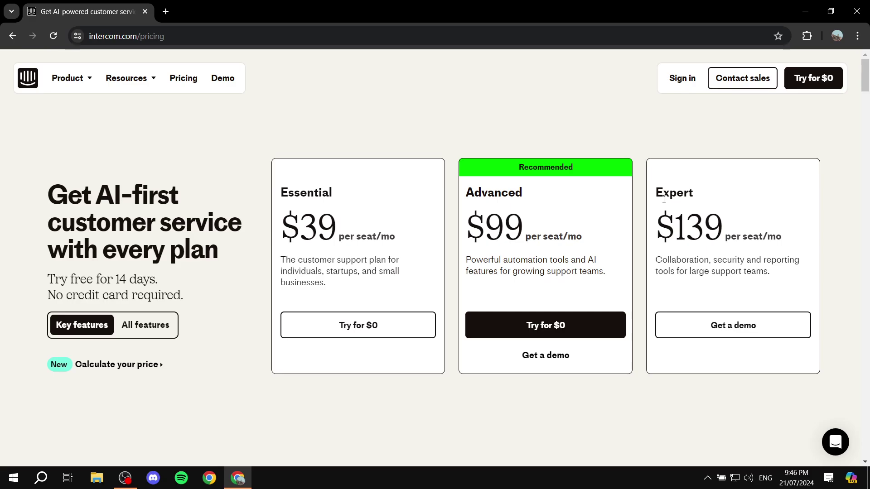
pyautogui.scroll(-7, 381, 208)
pyautogui.scroll(5, 426, 205)
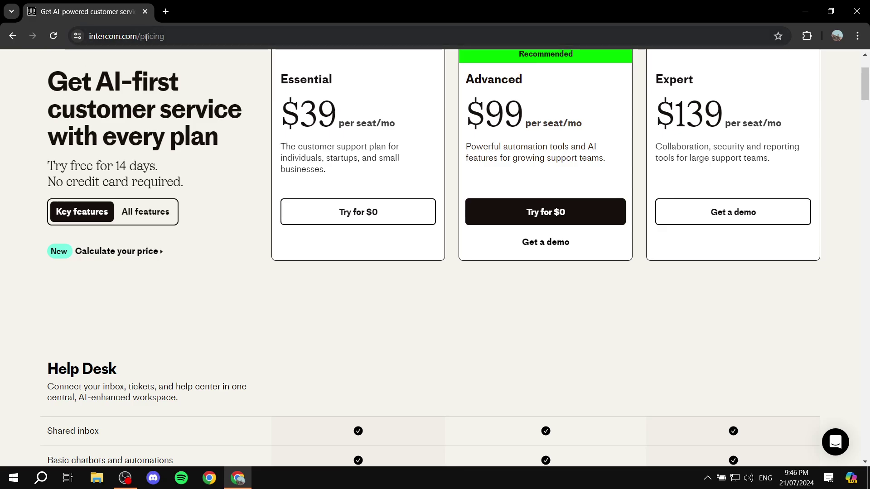
pyautogui.scroll(-5, 206, 281)
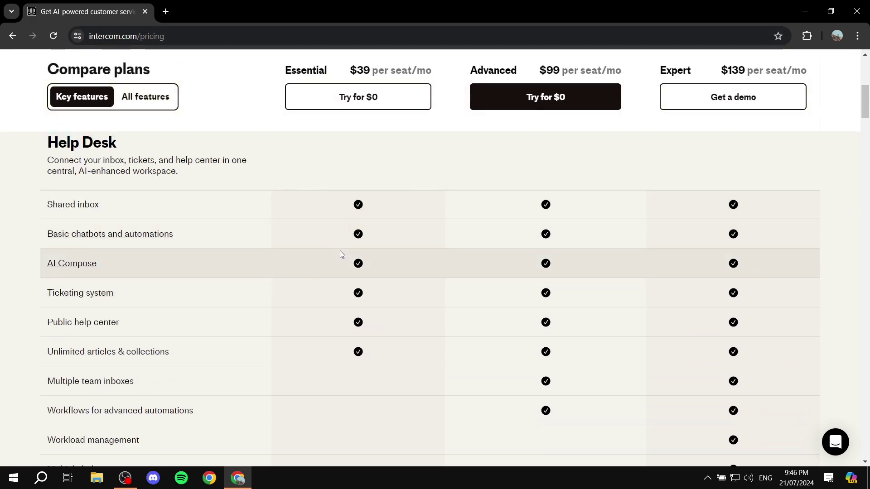
pyautogui.scroll(-5, 336, 252)
pyautogui.scroll(10, 326, 247)
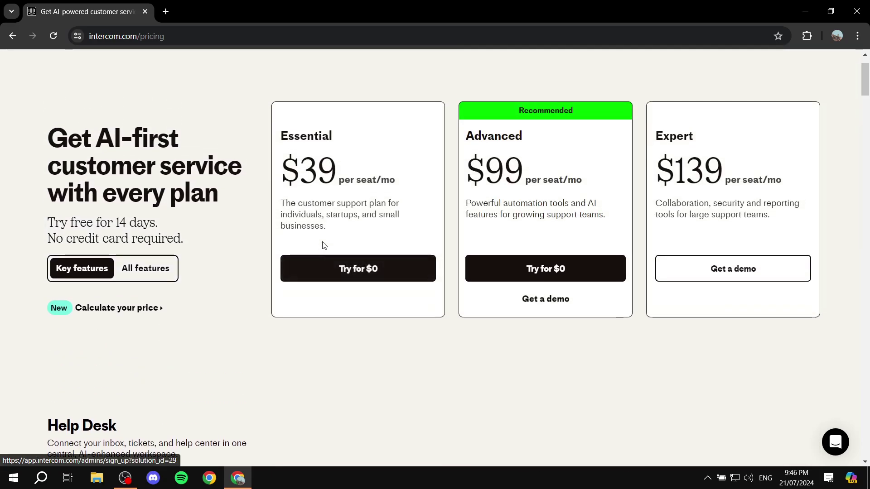
pyautogui.scroll(2, 320, 217)
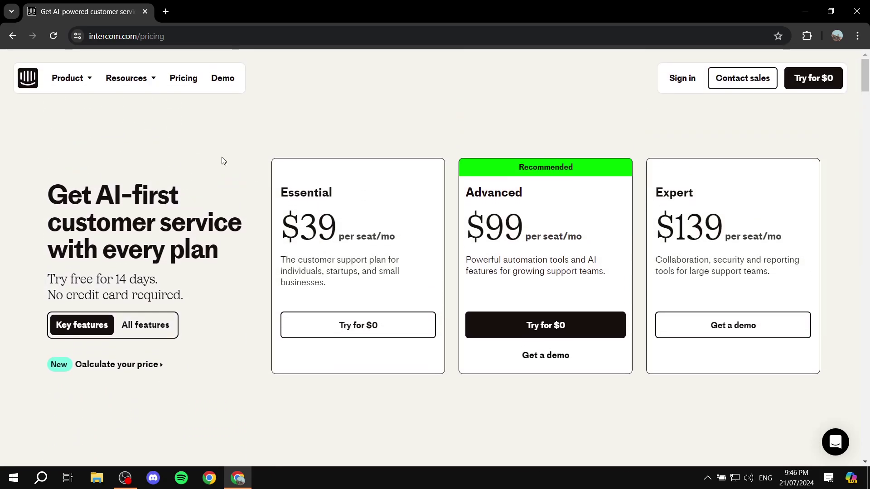
pyautogui.click(183, 78)
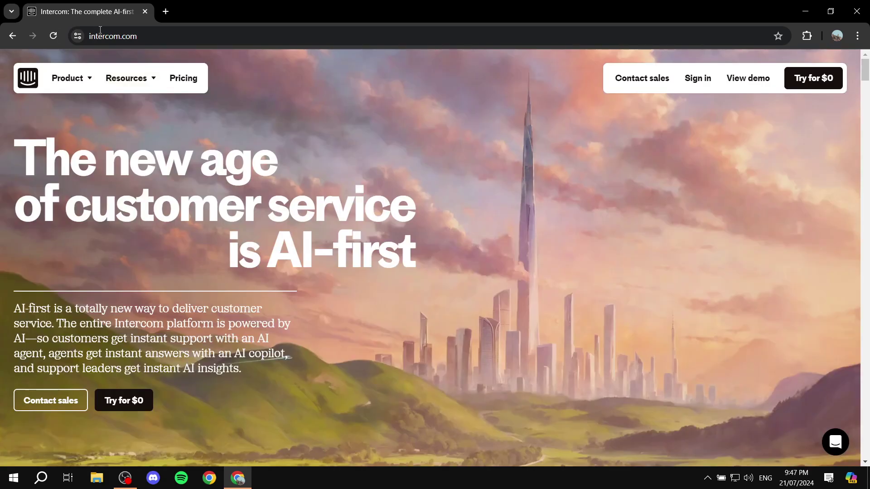
# Step: Start the free trial sign-up from the Intercom homepage
pyautogui.click(813, 80)
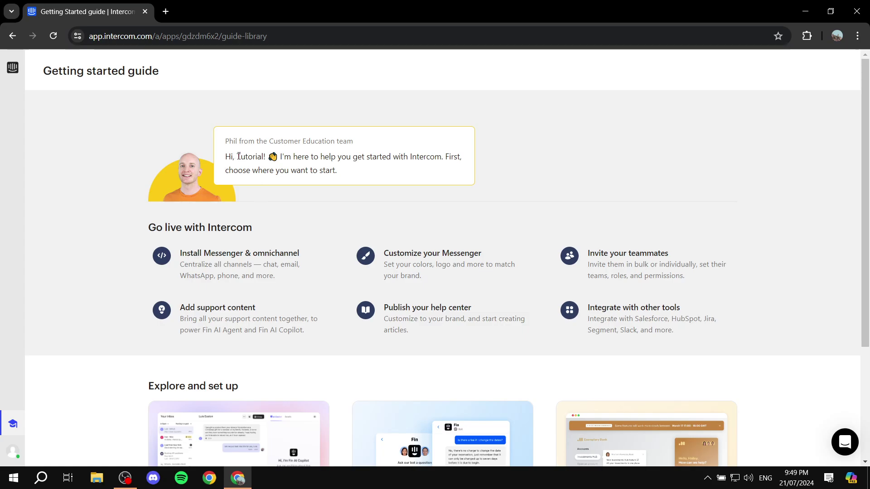
# Step: Read the welcome message and the Go live with Intercom options in the getting started guide
pyautogui.moveTo(237, 156); pyautogui.dragTo(440, 158)
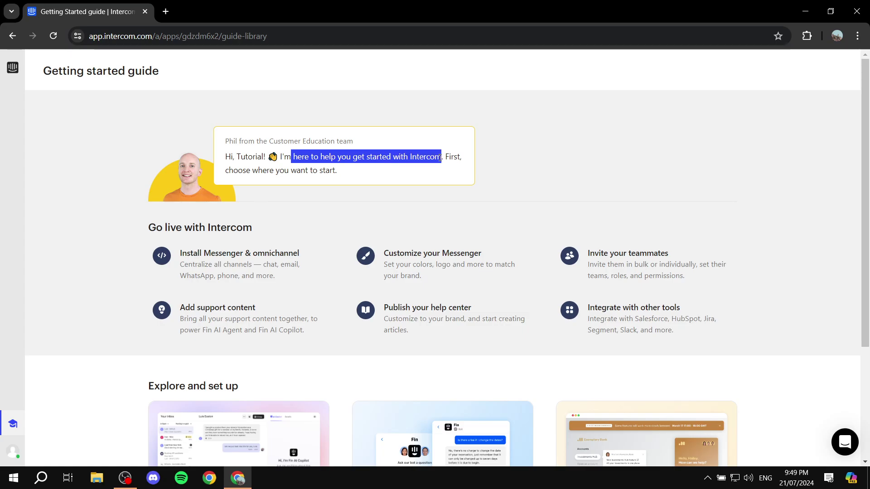
pyautogui.moveTo(244, 172); pyautogui.dragTo(340, 170)
pyautogui.click(466, 187)
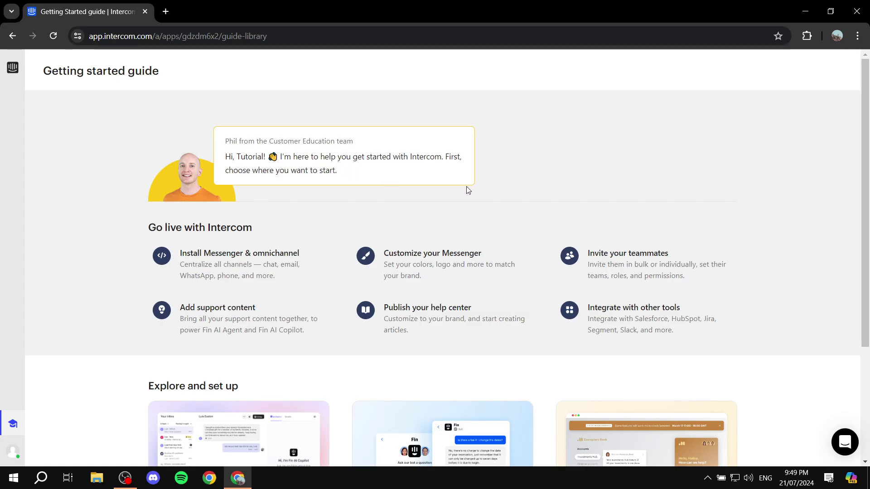
pyautogui.scroll(-1, 564, 207)
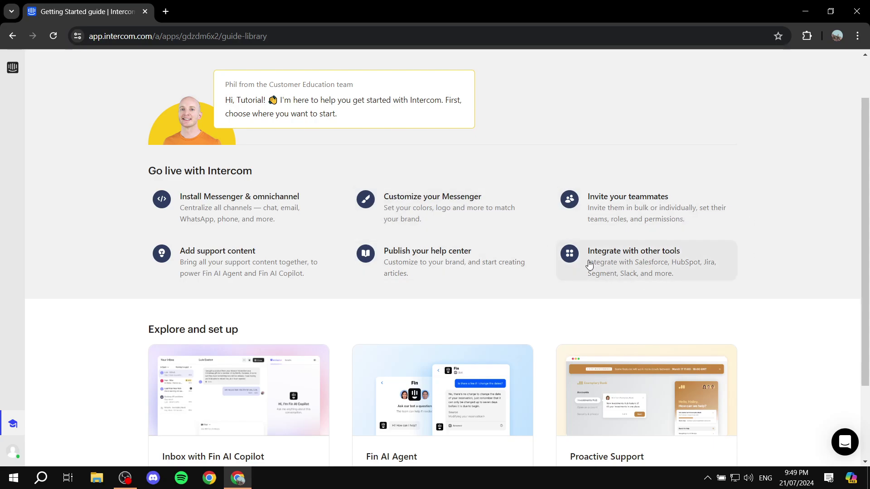
# Step: Review the Explore and set up guides: Inbox with Fin AI Copilot, Fin AI Agent and Proactive Support
pyautogui.scroll(-2, 588, 321)
pyautogui.moveTo(146, 231); pyautogui.dragTo(251, 225)
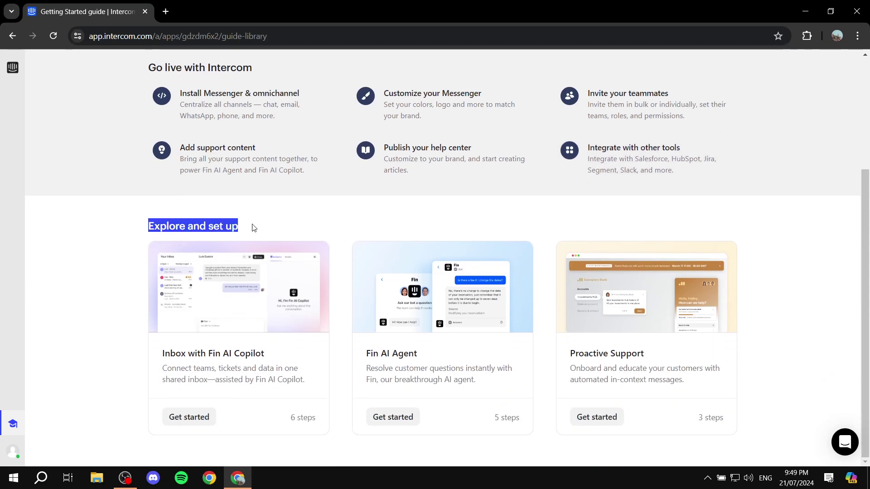
pyautogui.click(292, 221)
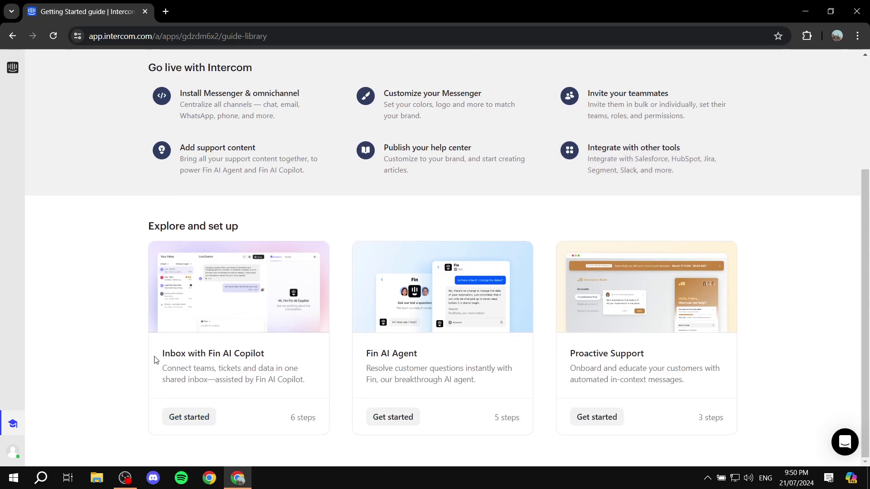
pyautogui.moveTo(156, 357); pyautogui.dragTo(280, 354)
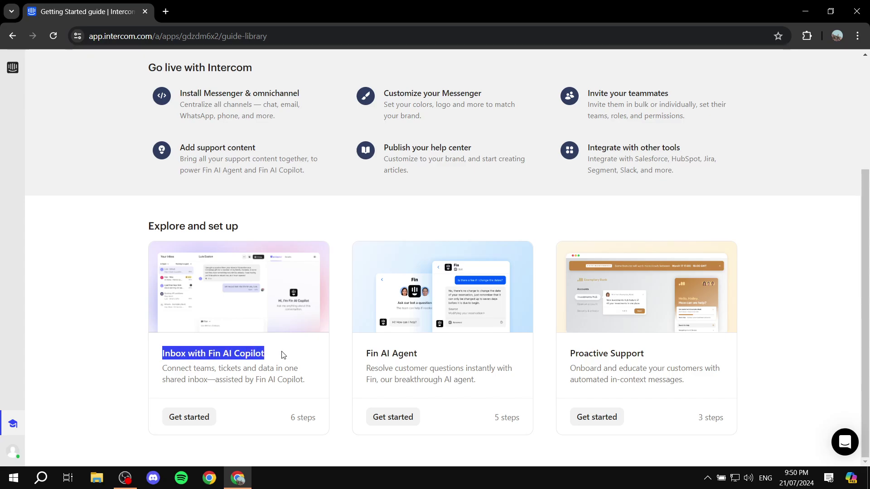
pyautogui.moveTo(366, 352); pyautogui.dragTo(433, 354)
pyautogui.click(590, 354)
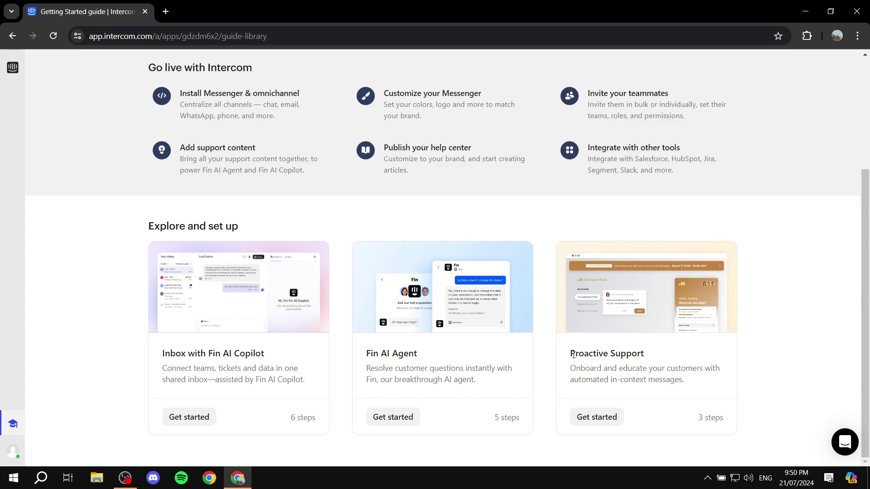
pyautogui.moveTo(573, 354); pyautogui.dragTo(680, 350)
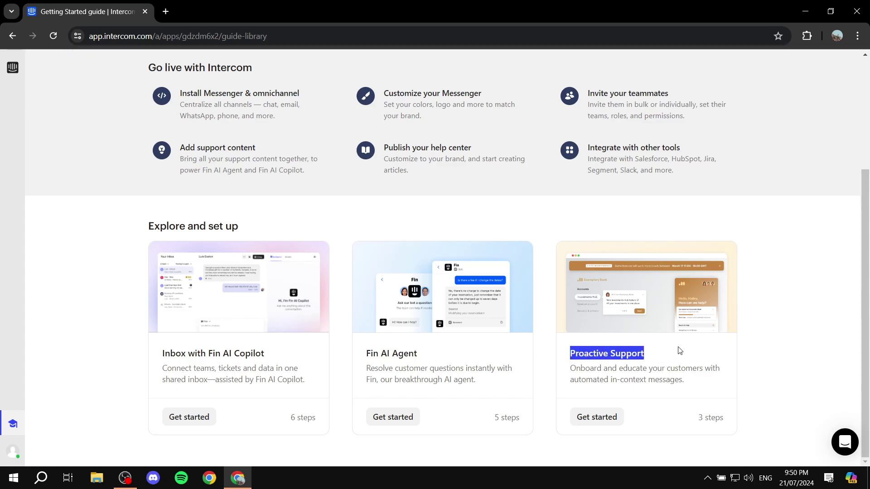
pyautogui.click(779, 347)
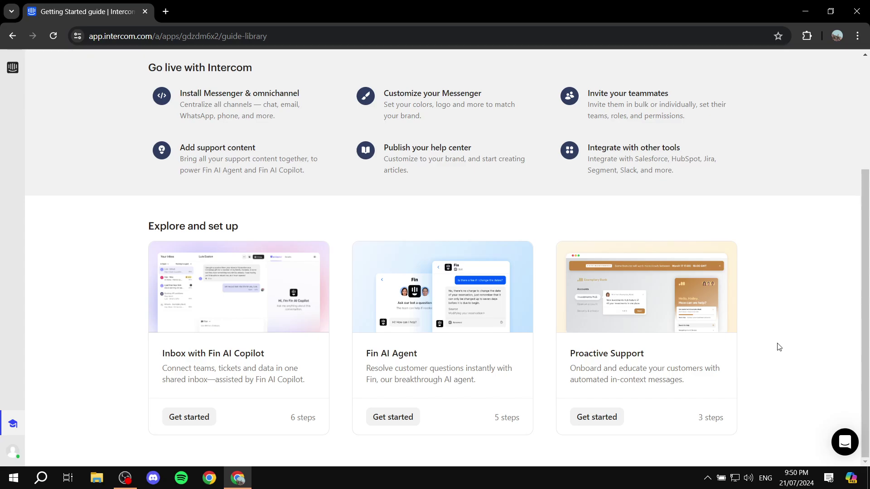
pyautogui.scroll(4, 480, 322)
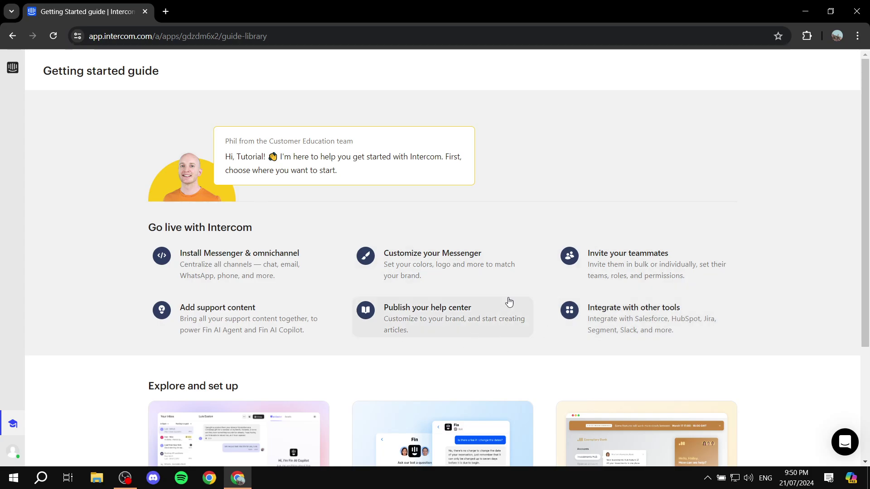
# Step: Open the Messenger & omnichannel installation guide and examine the web installation methods and code snippet configuration
pyautogui.click(247, 258)
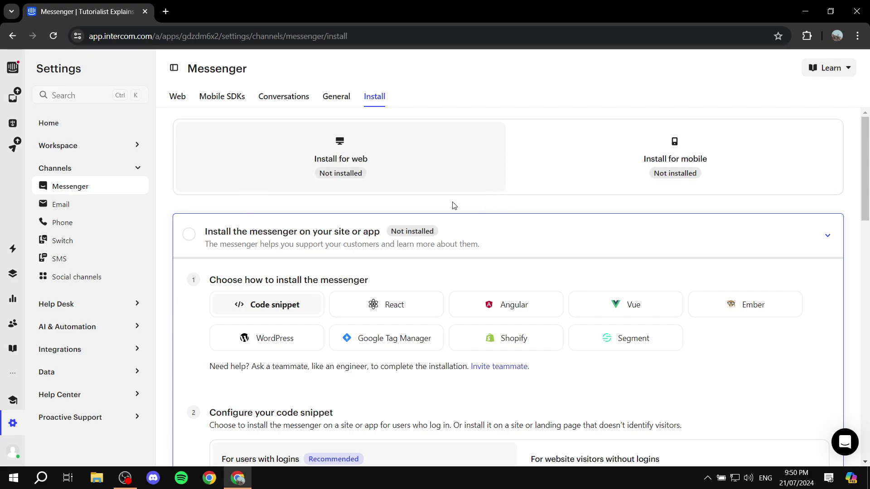
pyautogui.scroll(-1, 442, 285)
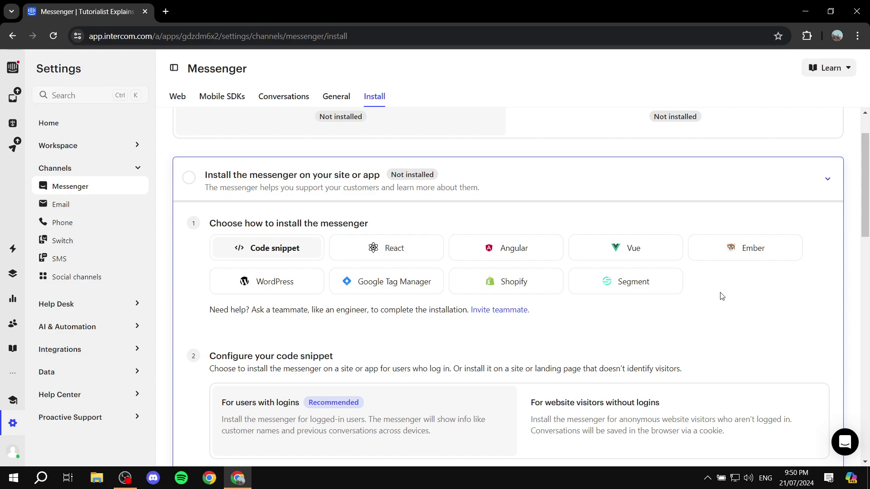
pyautogui.scroll(-1, 505, 264)
pyautogui.scroll(1, 373, 189)
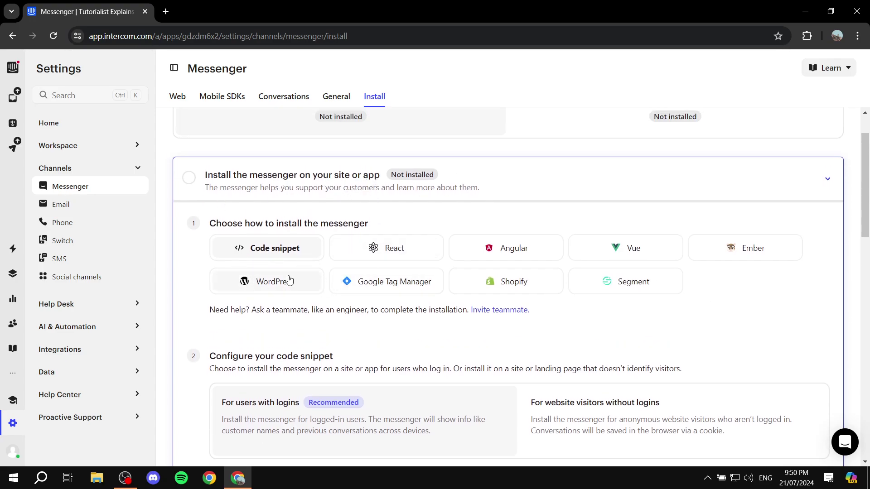
pyautogui.moveTo(211, 226); pyautogui.dragTo(383, 227)
pyautogui.click(396, 227)
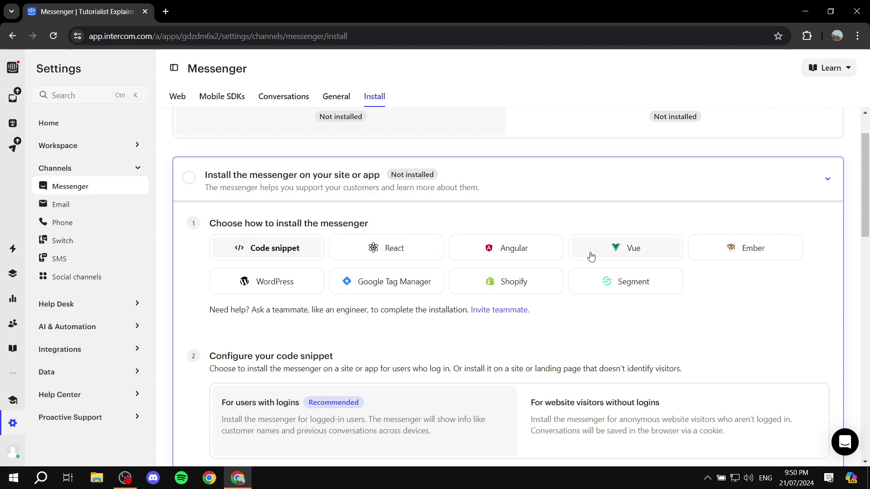
pyautogui.scroll(-1, 413, 240)
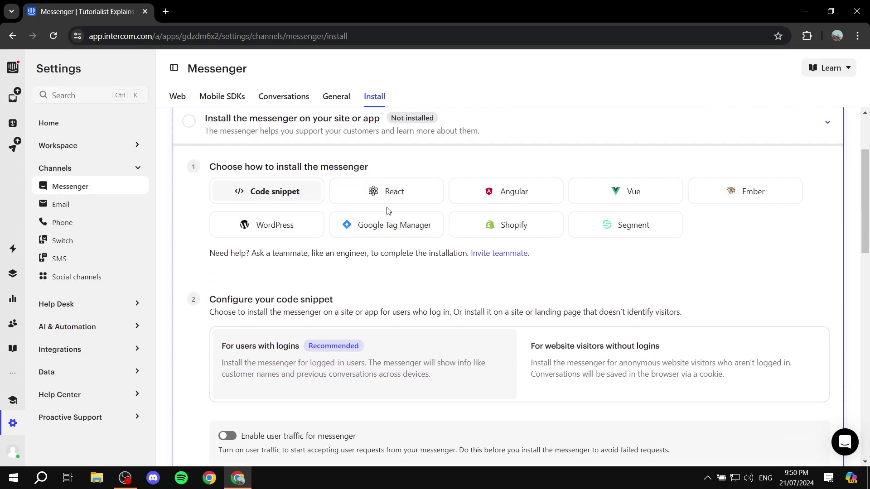
pyautogui.scroll(-1, 348, 256)
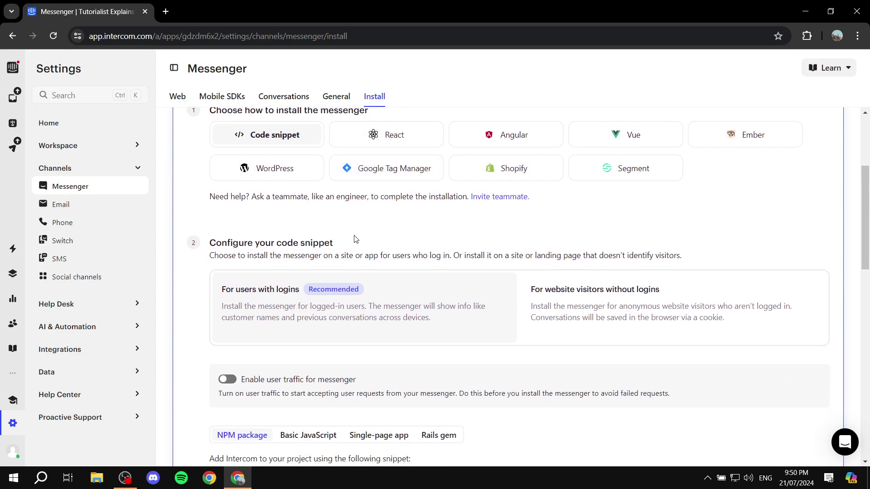
pyautogui.scroll(-2, 331, 247)
pyautogui.scroll(7, 435, 256)
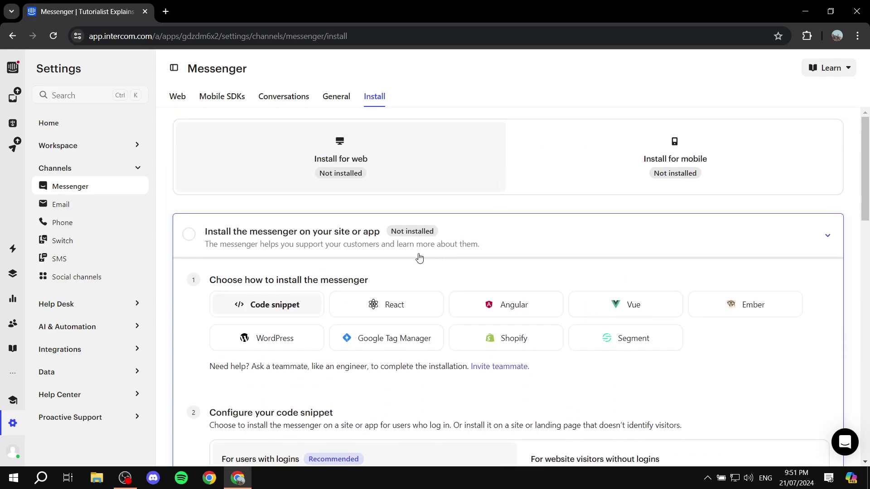
# Step: Check the mobile app installation instructions for iOS, Android and React Native, and return to the web installation
pyautogui.click(684, 156)
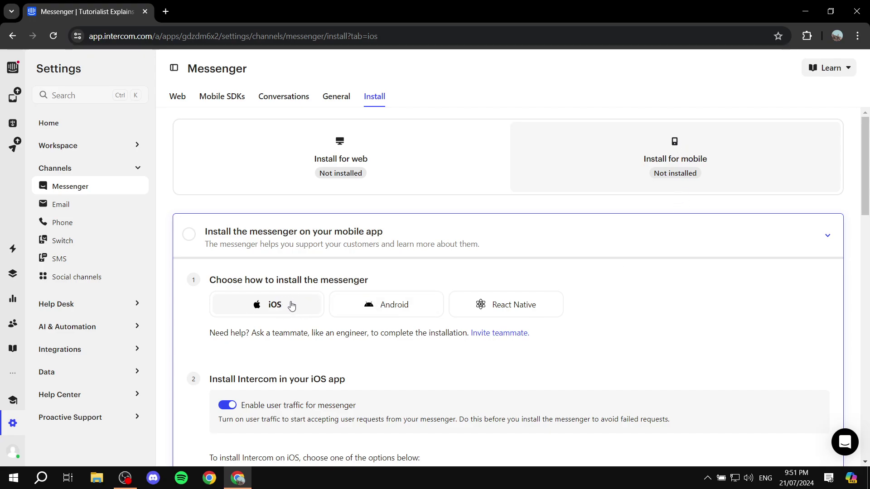
pyautogui.click(398, 307)
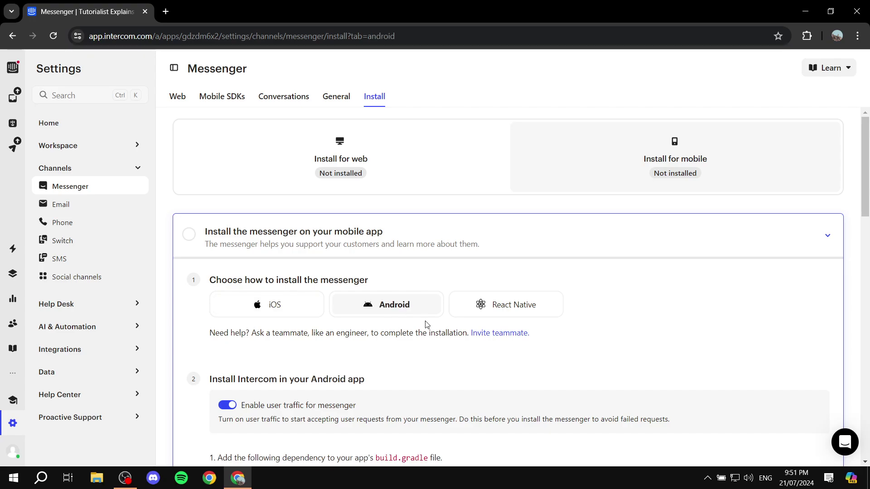
pyautogui.click(497, 309)
pyautogui.click(395, 304)
pyautogui.scroll(-3, 366, 324)
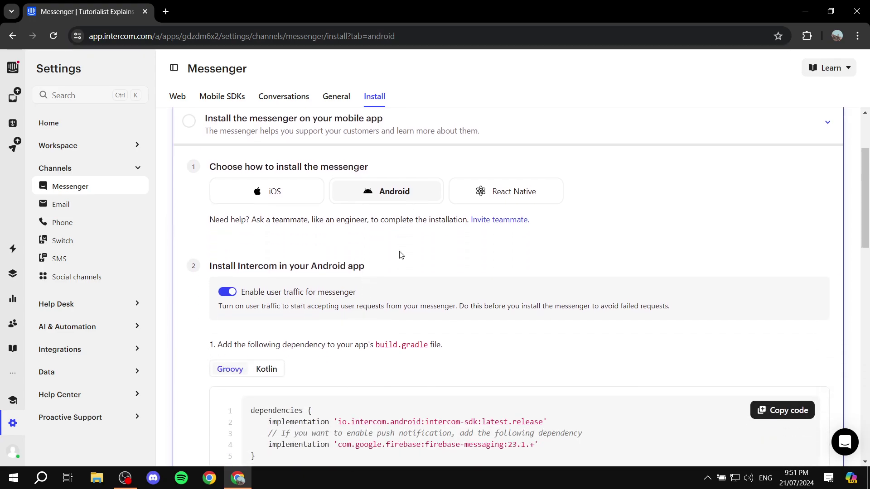
pyautogui.scroll(3, 400, 255)
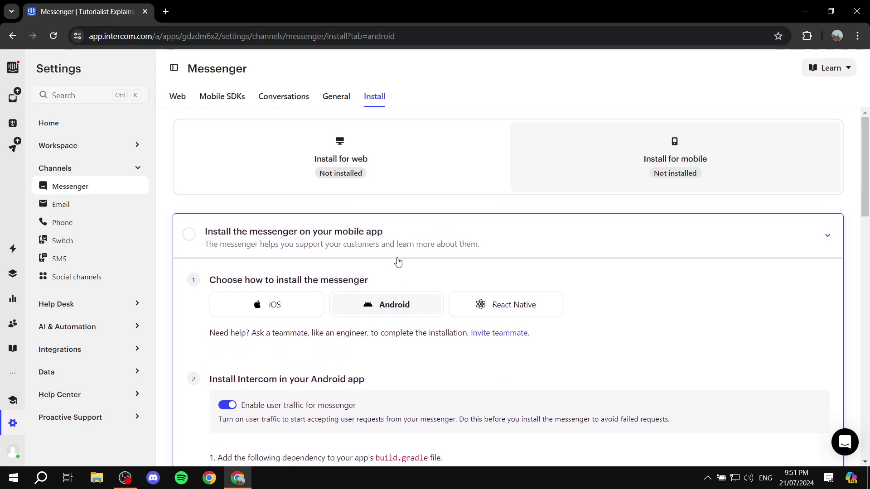
pyautogui.click(263, 158)
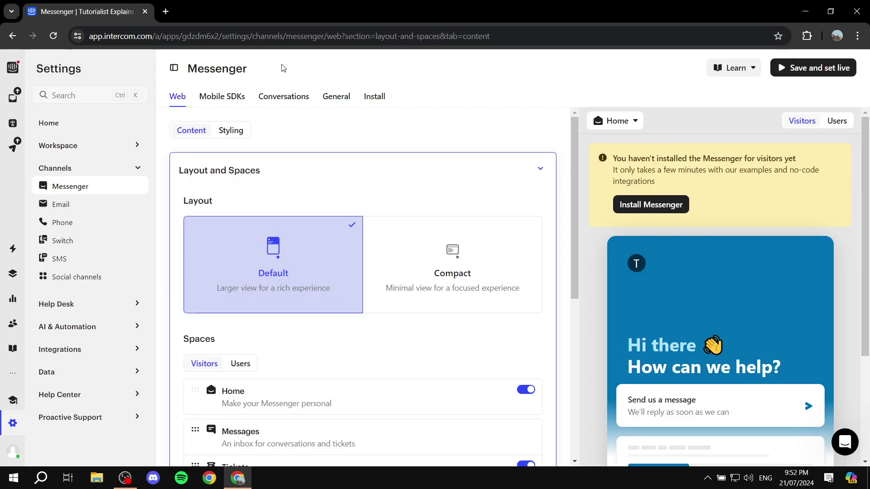
# Step: Reopen the Messenger's installation settings from its web layout settings
pyautogui.moveTo(250, 73); pyautogui.dragTo(186, 71)
pyautogui.click(291, 126)
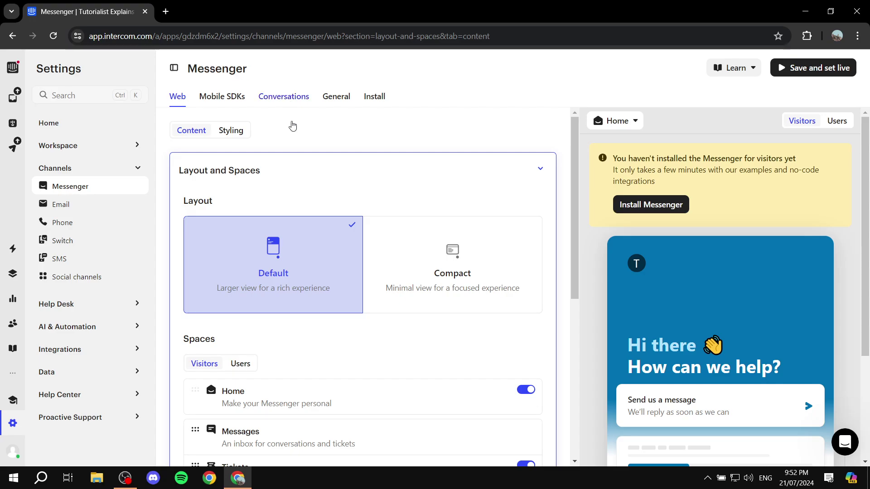
pyautogui.click(374, 99)
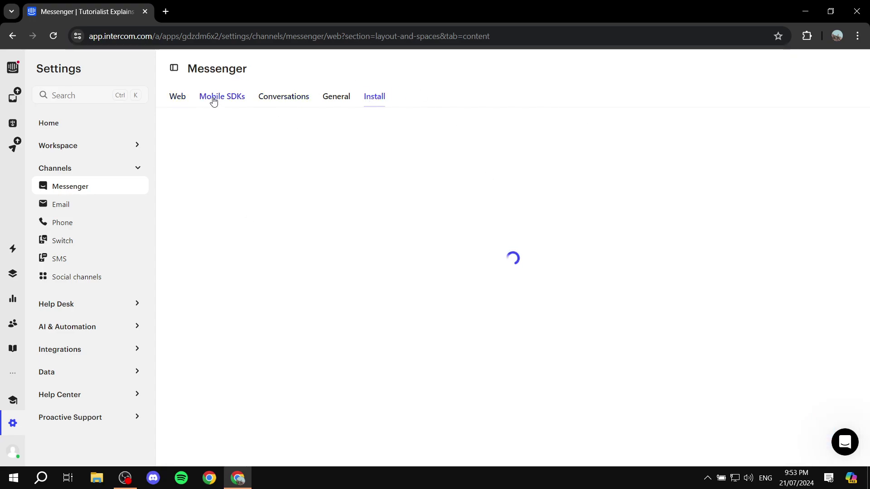
# Step: Review the Messenger's web content settings for layout and spaces, and open its styling options
pyautogui.click(191, 100)
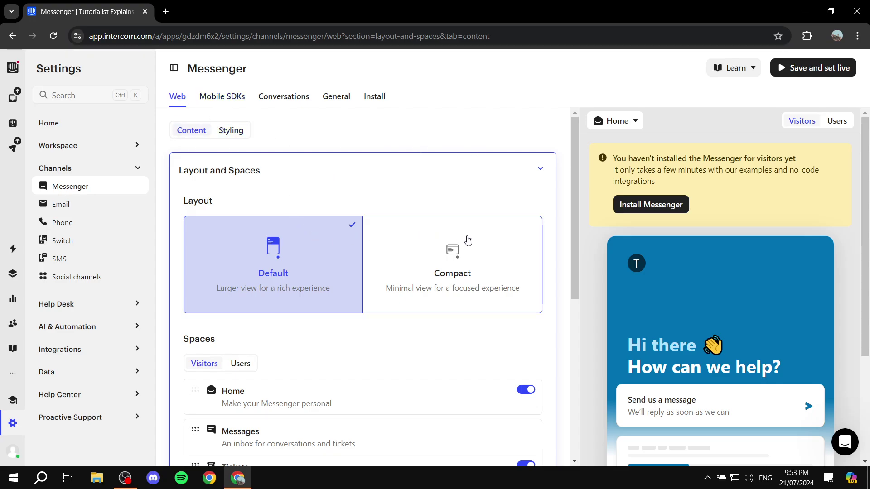
pyautogui.scroll(-3, 290, 235)
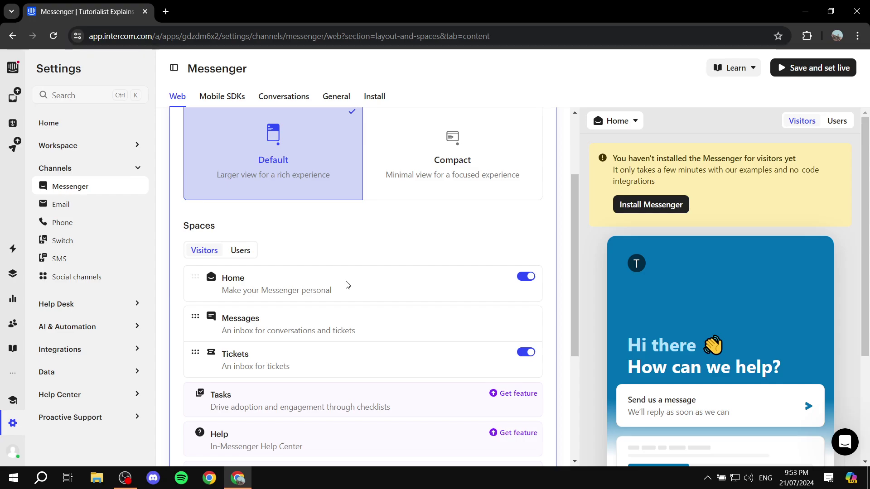
pyautogui.scroll(-1, 347, 285)
pyautogui.scroll(4, 278, 343)
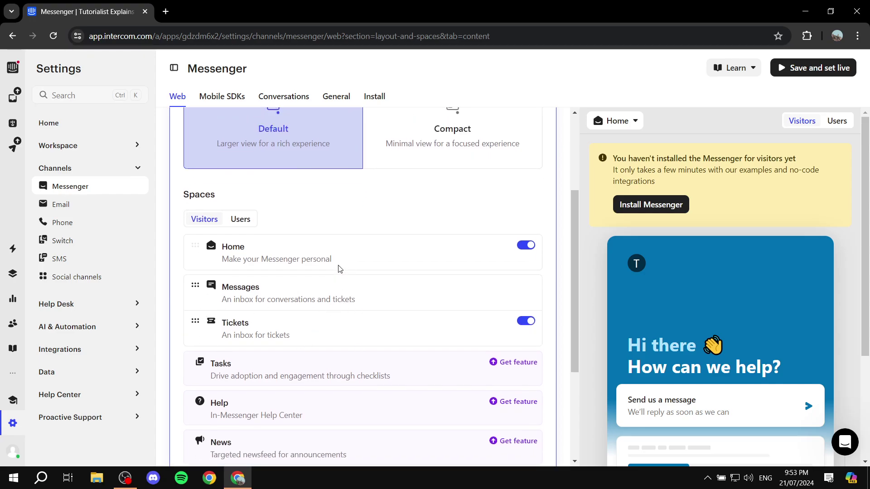
pyautogui.click(229, 131)
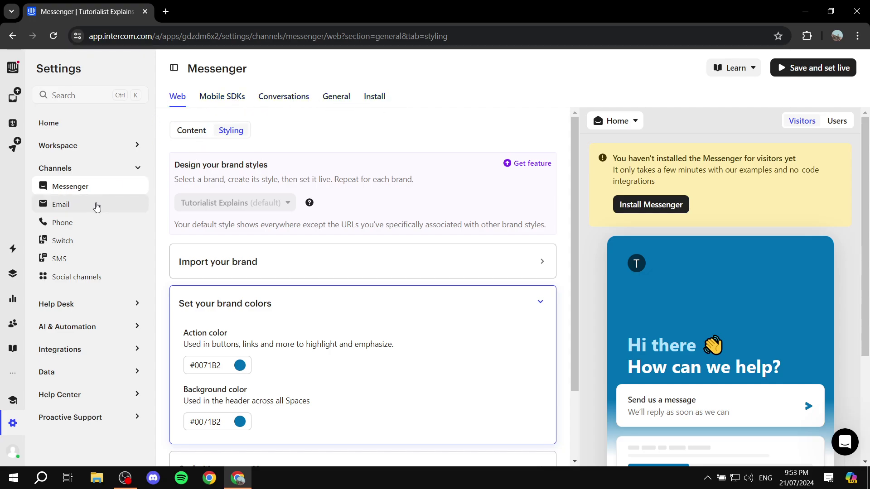
# Step: Review the Email channel's forwarding instructions, sender email addresses and domain settings
pyautogui.click(64, 207)
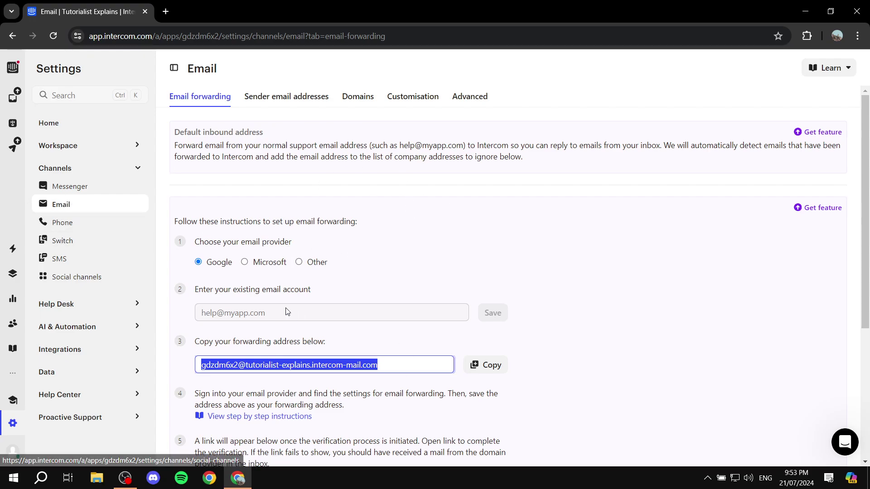
pyautogui.moveTo(261, 247); pyautogui.dragTo(302, 247)
pyautogui.click(324, 246)
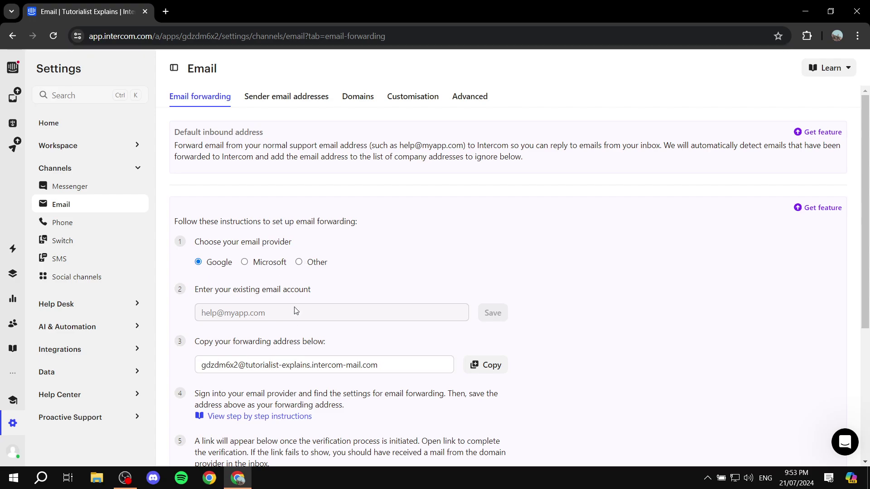
pyautogui.click(312, 264)
pyautogui.click(209, 265)
pyautogui.scroll(-3, 373, 180)
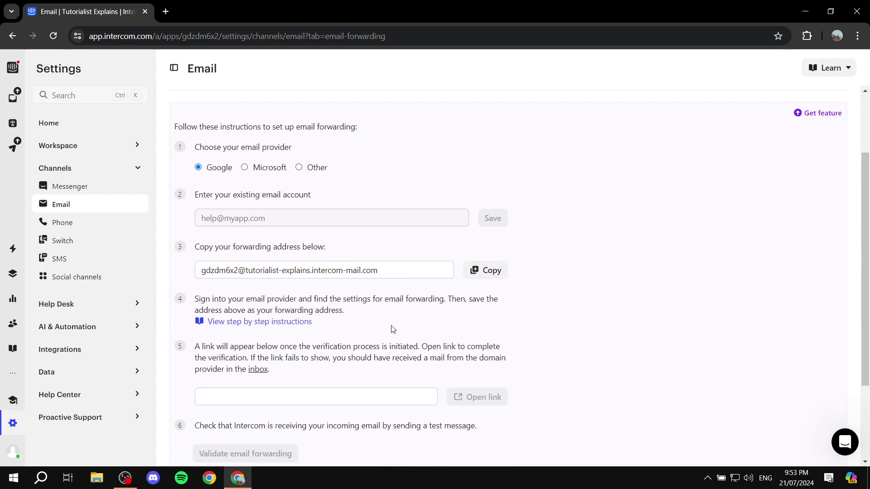
pyautogui.scroll(-3, 390, 227)
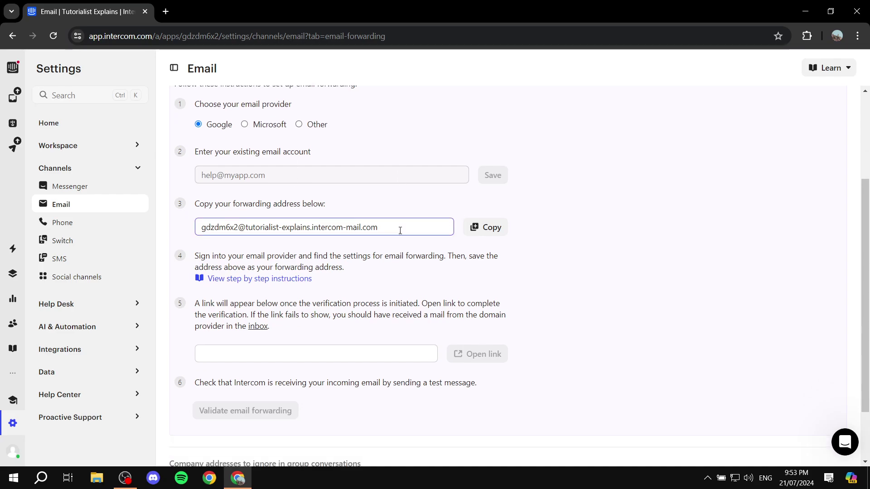
pyautogui.scroll(5, 344, 298)
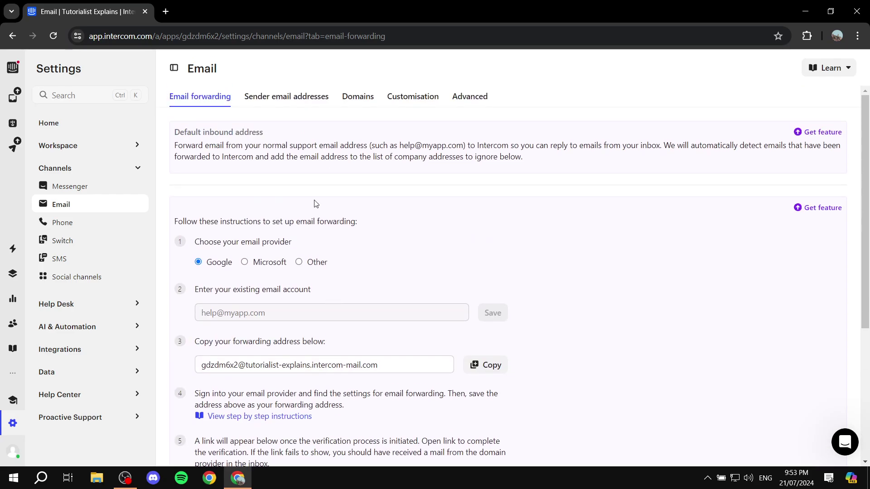
pyautogui.click(291, 99)
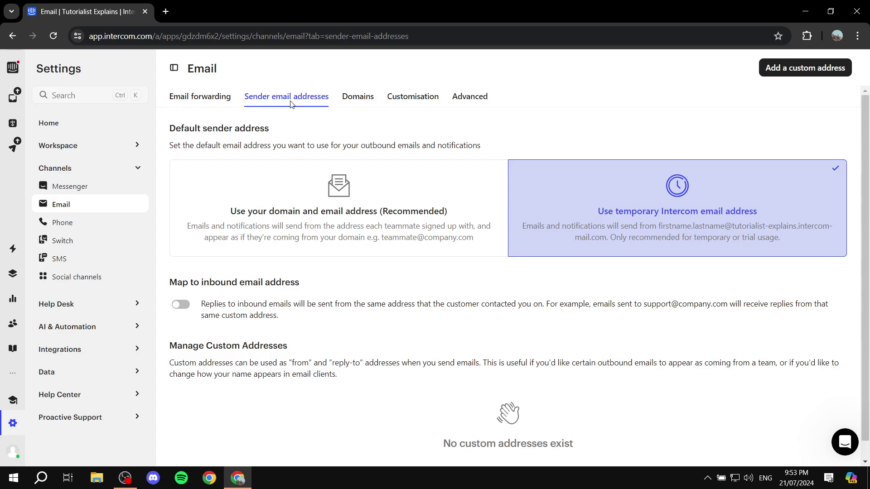
pyautogui.click(358, 97)
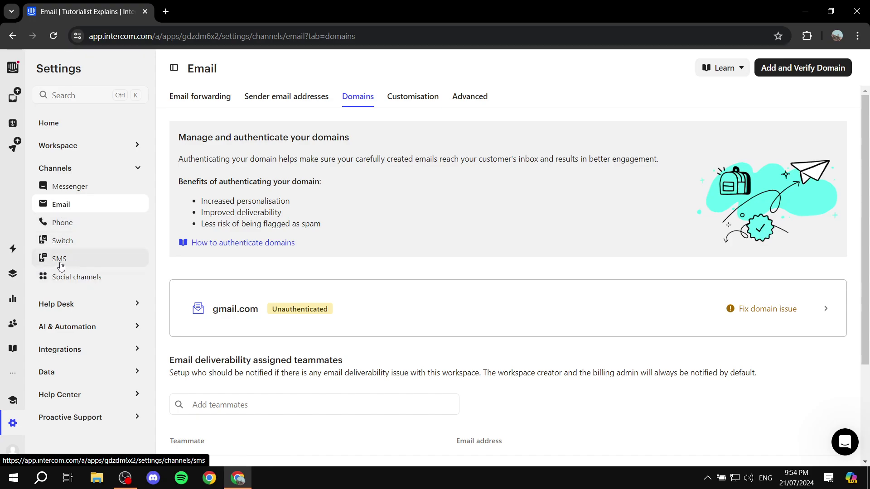
# Step: Open the Social channels settings and look over the WhatsApp, Facebook and Instagram integrations
pyautogui.click(89, 278)
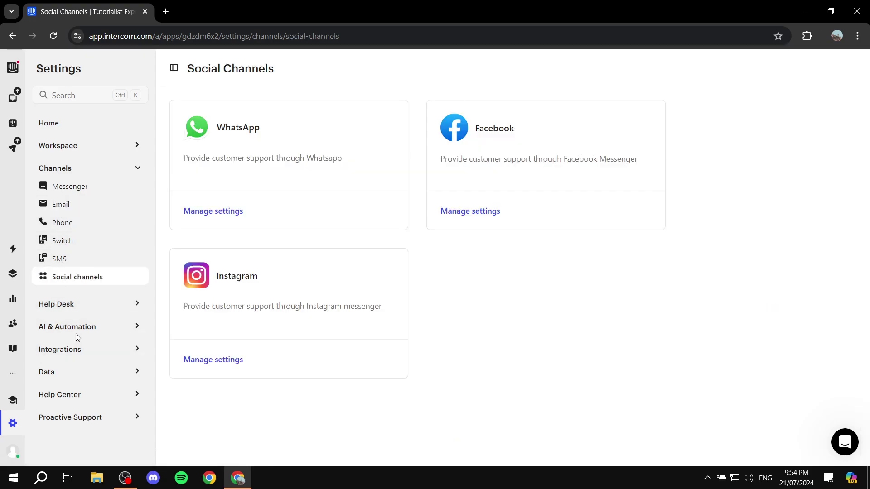
pyautogui.moveTo(216, 127); pyautogui.dragTo(274, 129)
pyautogui.click(274, 129)
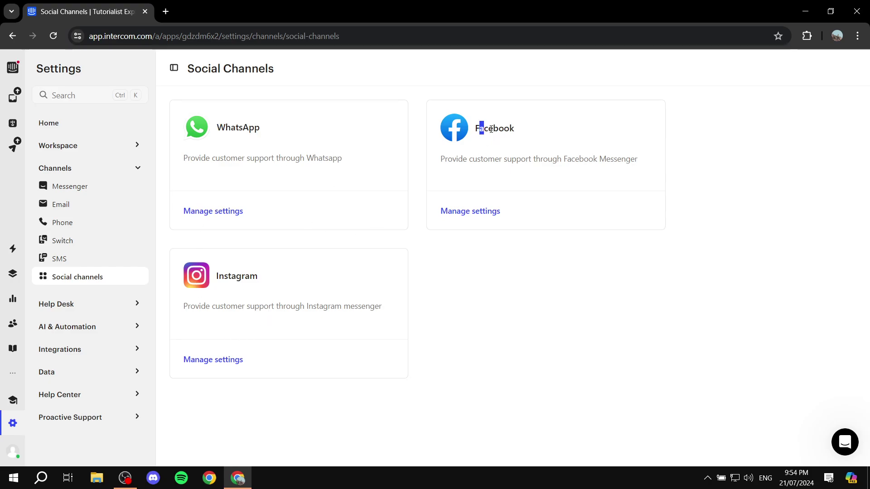
pyautogui.moveTo(479, 128); pyautogui.dragTo(530, 149)
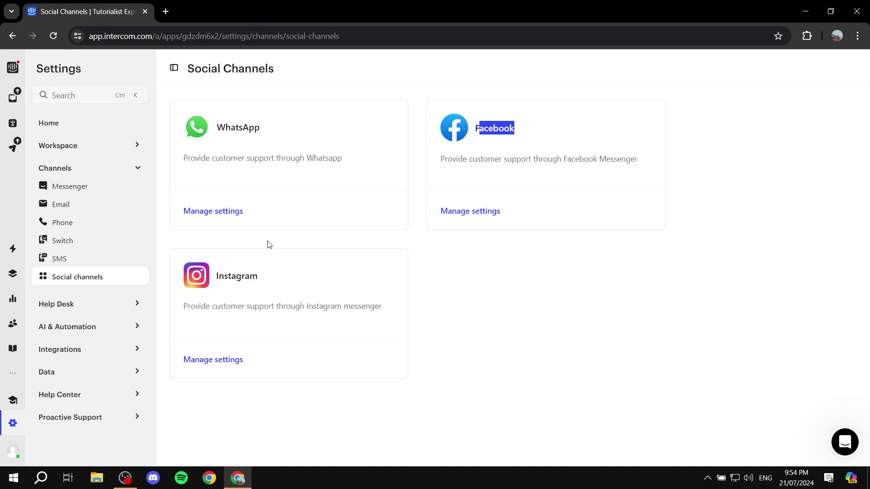
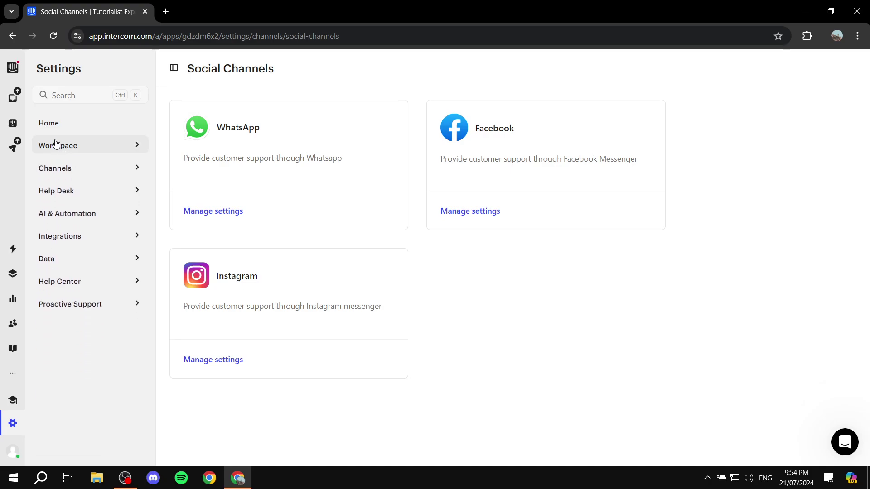
# Step: View the workspace's General settings and the Getting started guide, and return to the Settings home page
pyautogui.click(96, 148)
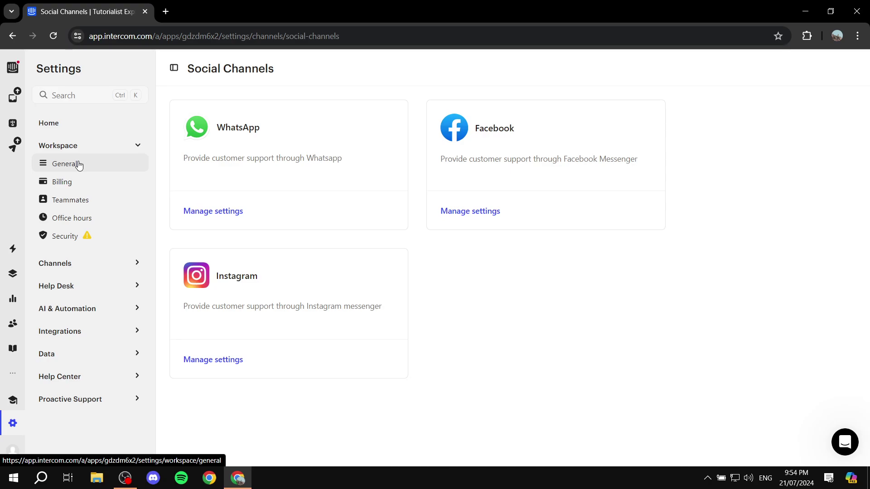
pyautogui.click(79, 165)
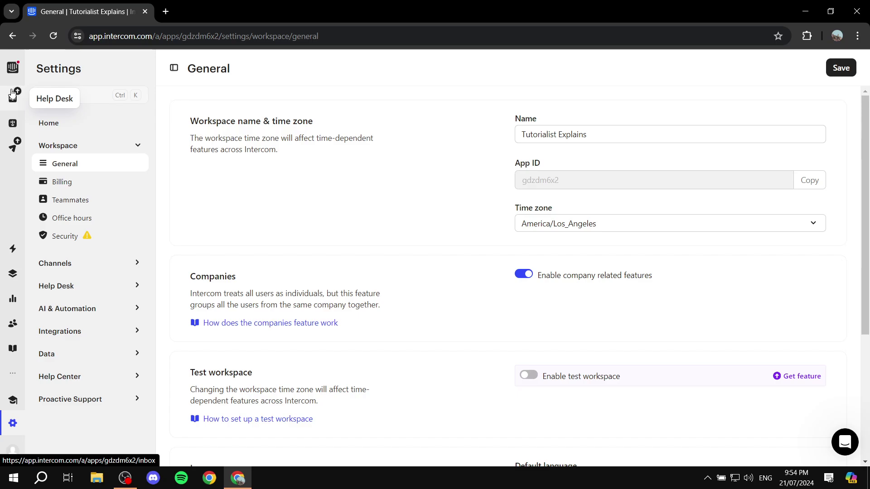
pyautogui.click(12, 67)
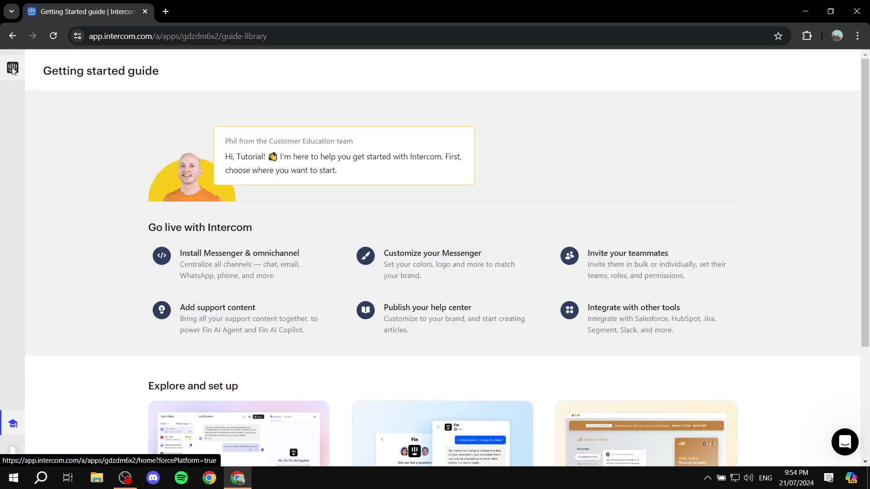
pyautogui.click(273, 263)
pyautogui.click(66, 122)
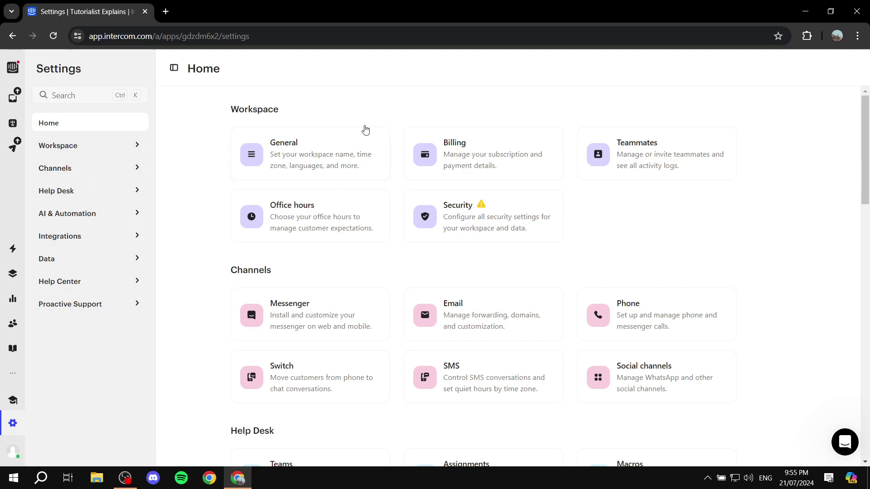
# Step: Examine the workspace's General settings, covering name, time zone, companies, test workspace, languages and workspace deletion
pyautogui.click(311, 152)
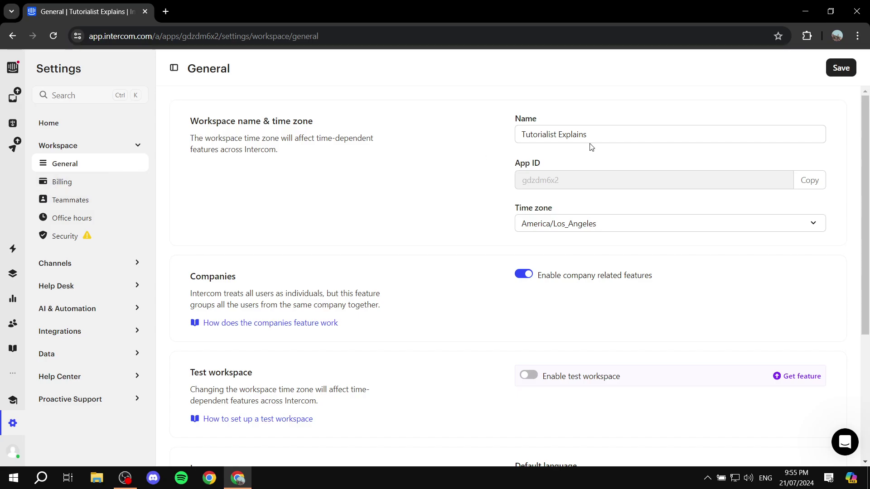
pyautogui.scroll(-4, 661, 181)
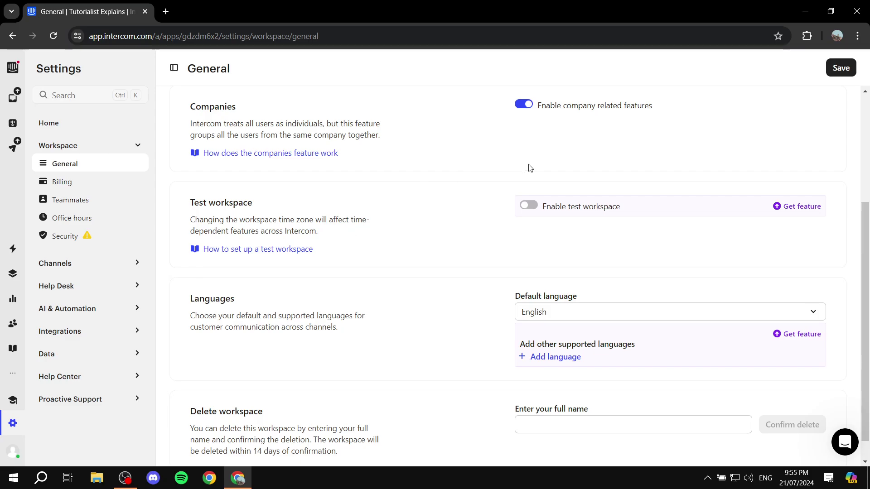
pyautogui.scroll(-1, 530, 168)
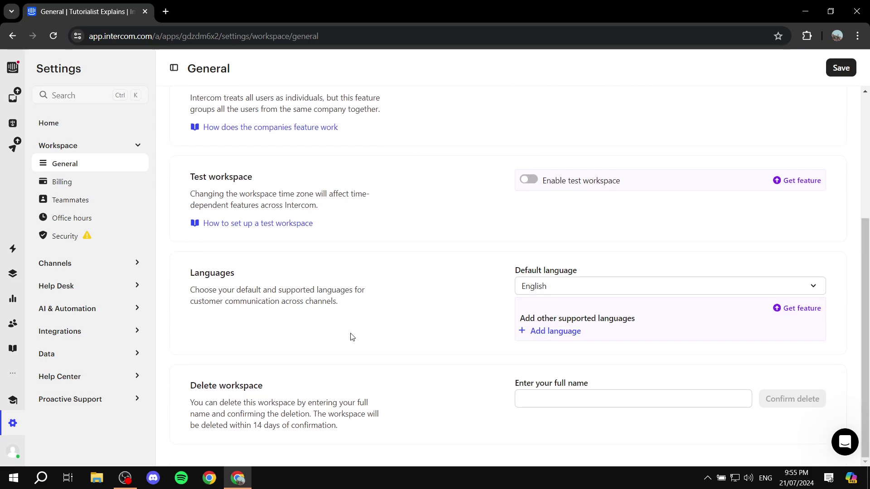
pyautogui.scroll(3, 382, 323)
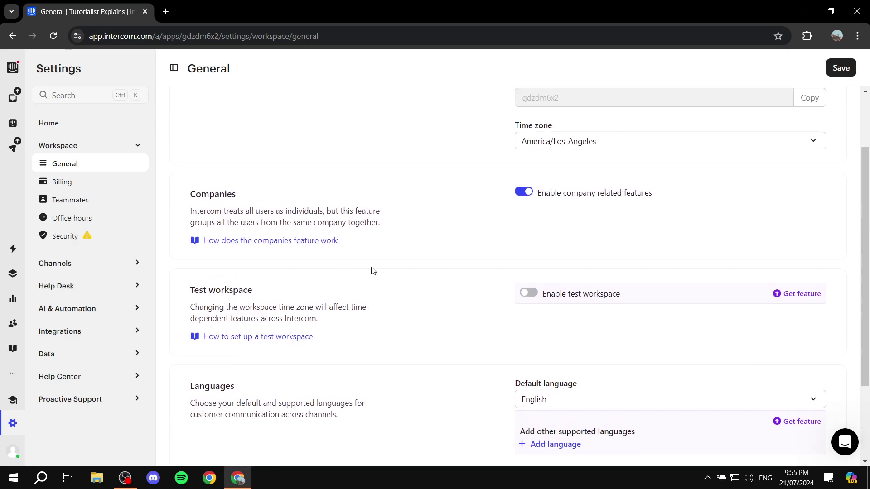
pyautogui.scroll(2, 330, 200)
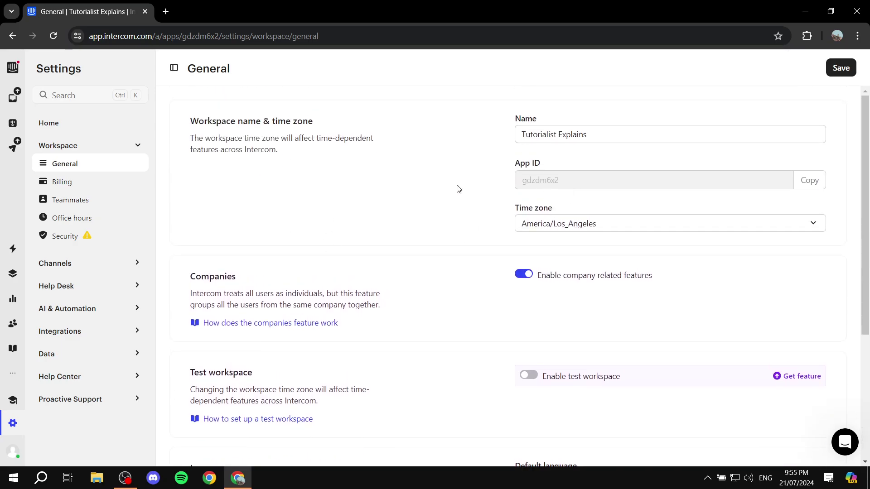
pyautogui.scroll(-5, 436, 220)
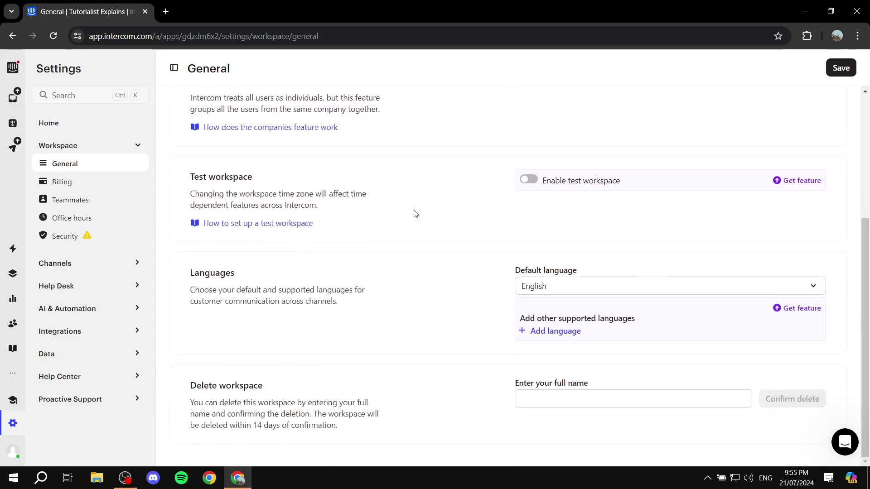
pyautogui.scroll(5, 462, 147)
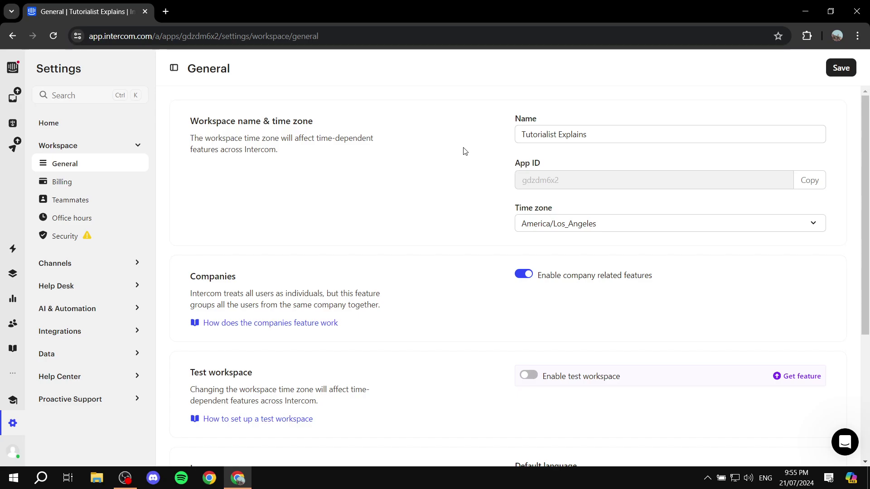
# Step: Open the form for inviting new teammates, and check the workspace's default office hours
pyautogui.click(90, 200)
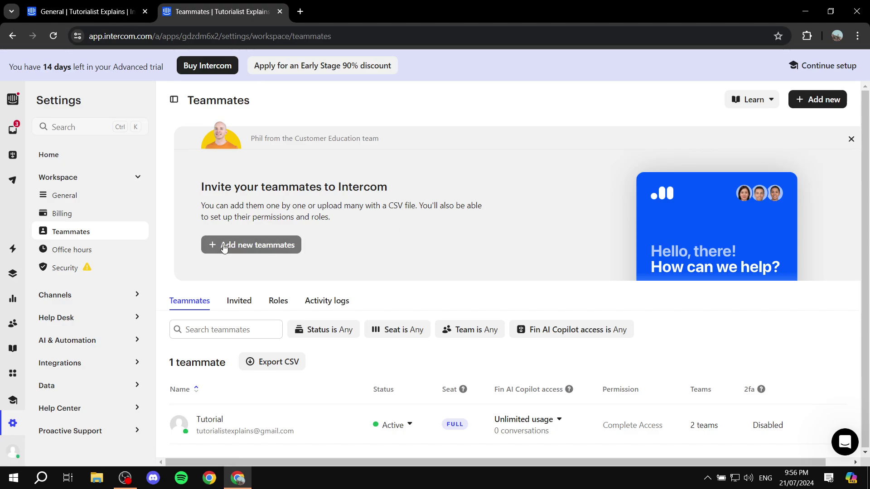
pyautogui.click(244, 247)
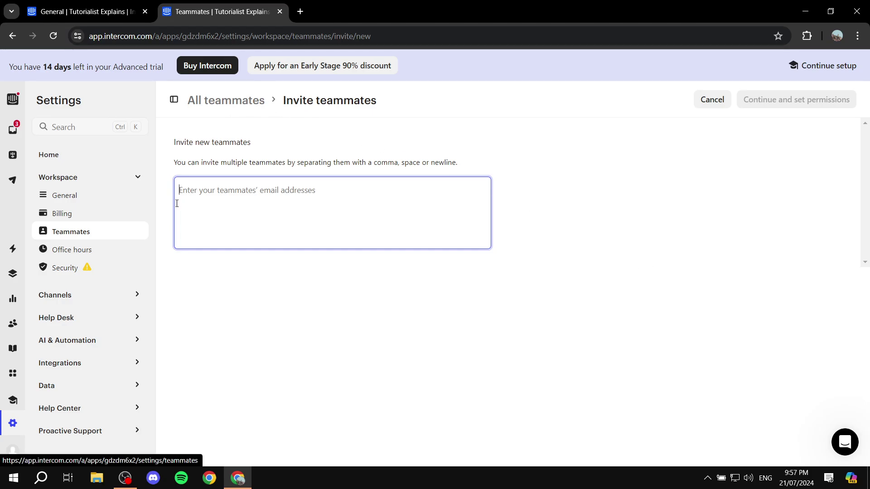
pyautogui.click(73, 250)
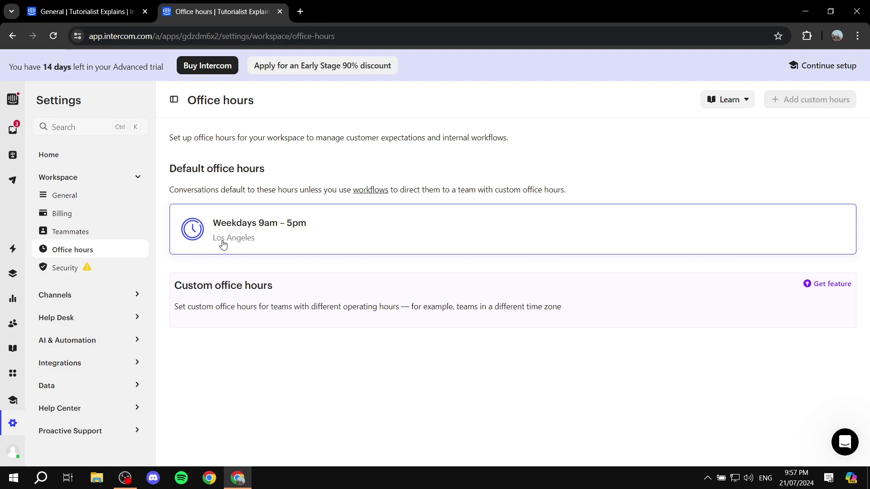
# Step: Browse the available time zones in the workspace's General settings and close the list without choosing one
pyautogui.click(73, 195)
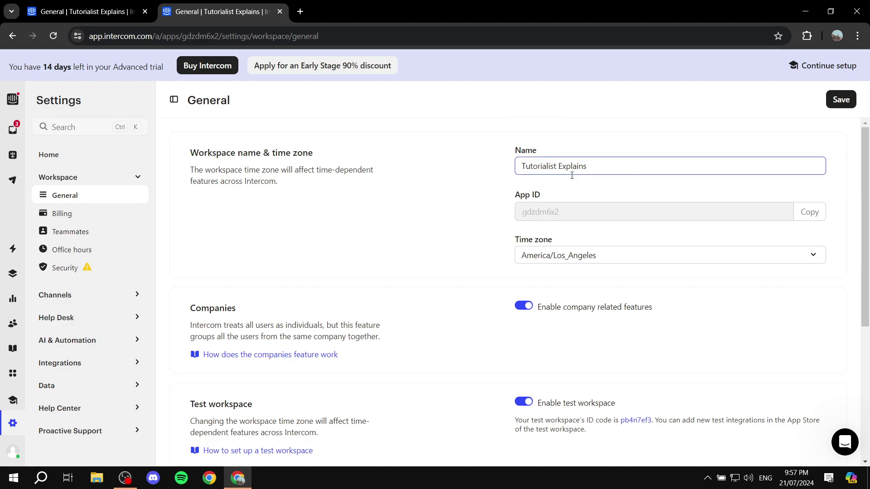
pyautogui.click(658, 262)
pyautogui.moveTo(560, 249); pyautogui.dragTo(496, 278)
pyautogui.click(583, 252)
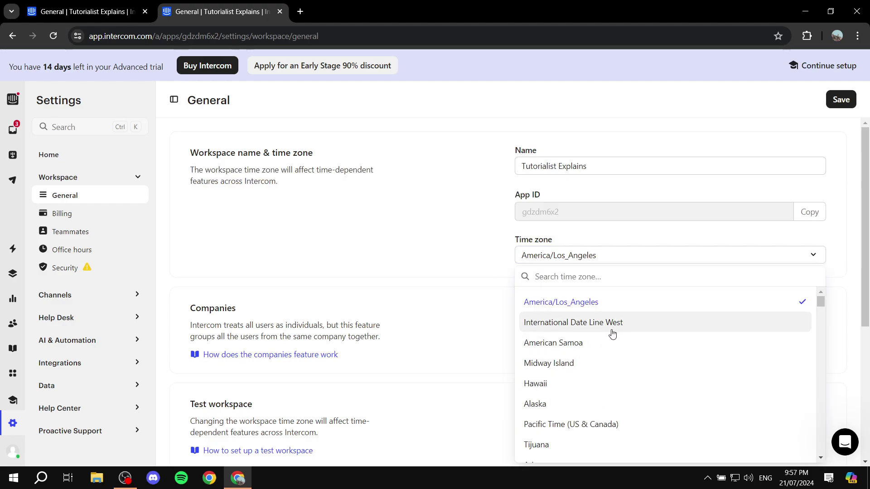
pyautogui.scroll(-4, 602, 339)
pyautogui.click(442, 254)
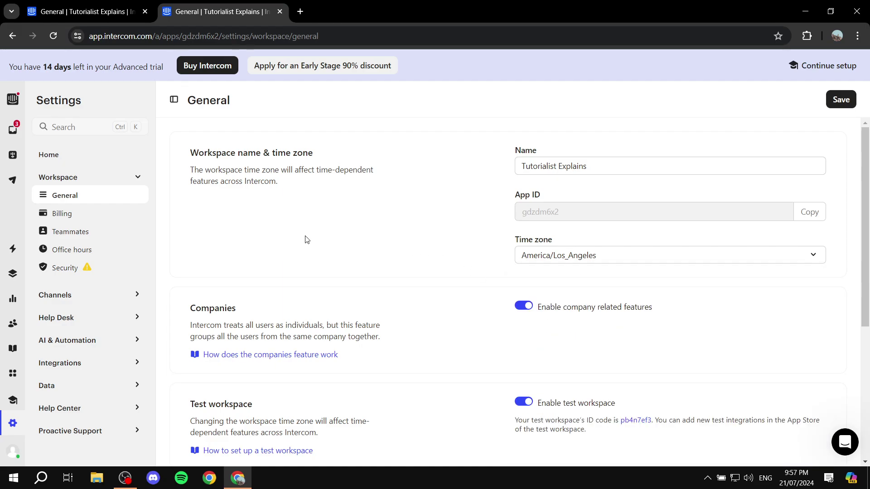
# Step: Check the day options for the workspace's default office hours, and leave the schedule editor without saving
pyautogui.click(6, 235)
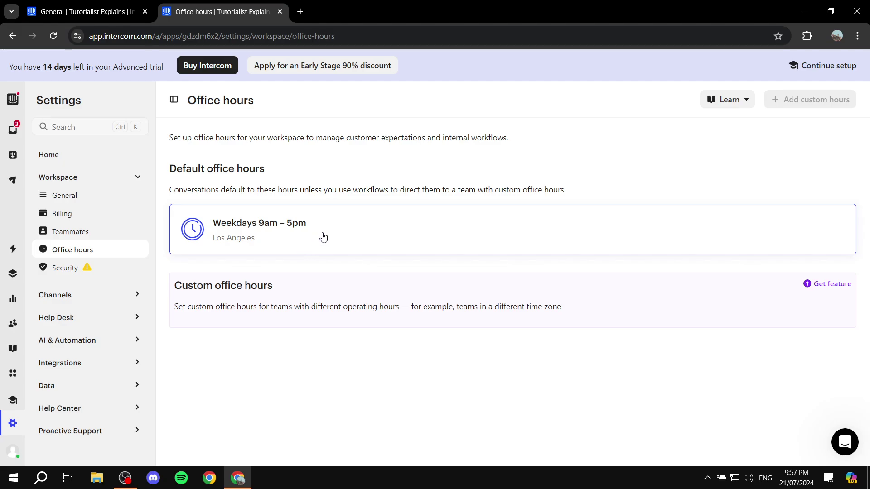
pyautogui.click(323, 237)
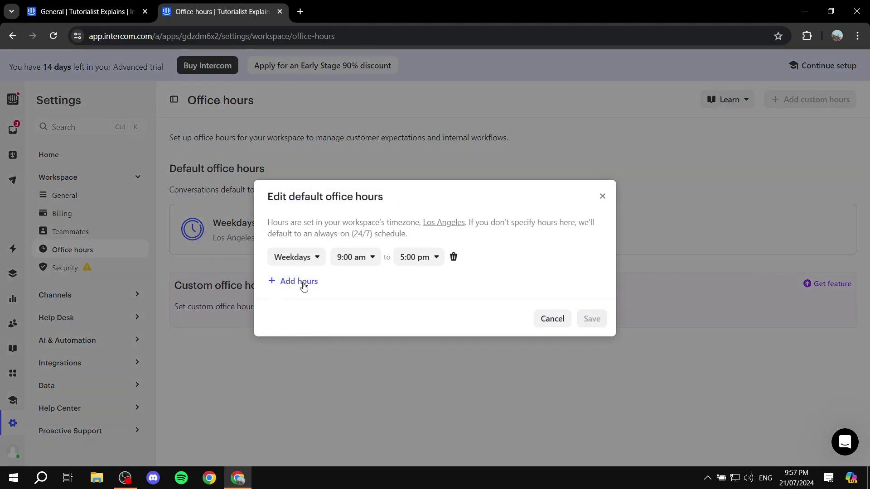
pyautogui.click(306, 262)
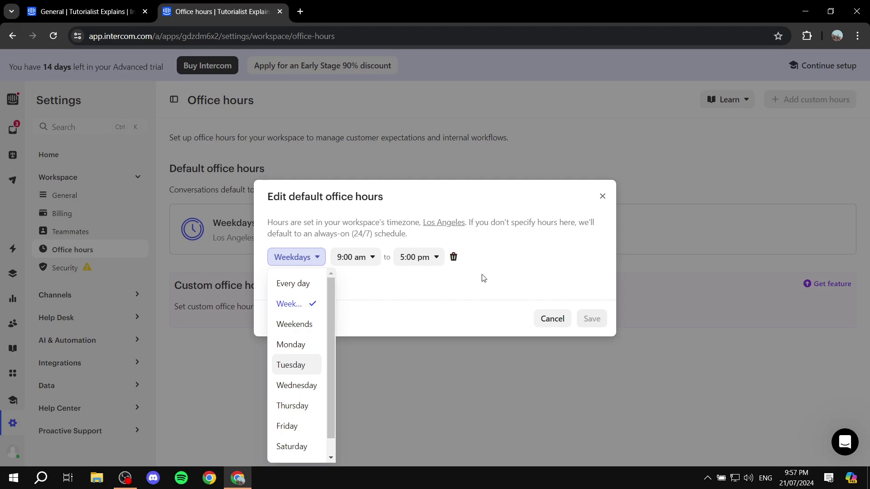
pyautogui.click(550, 317)
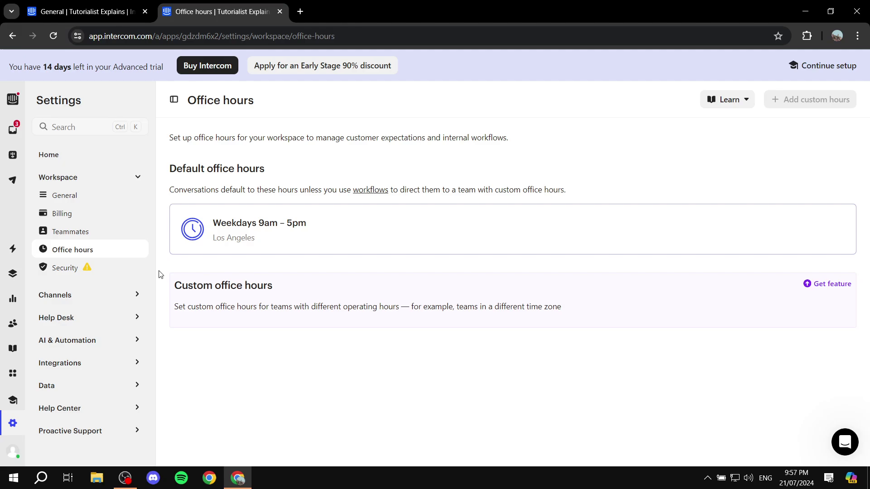
# Step: View the Help Desk's Teams settings and the Fin AI Agent settings under AI & Automation
pyautogui.click(109, 322)
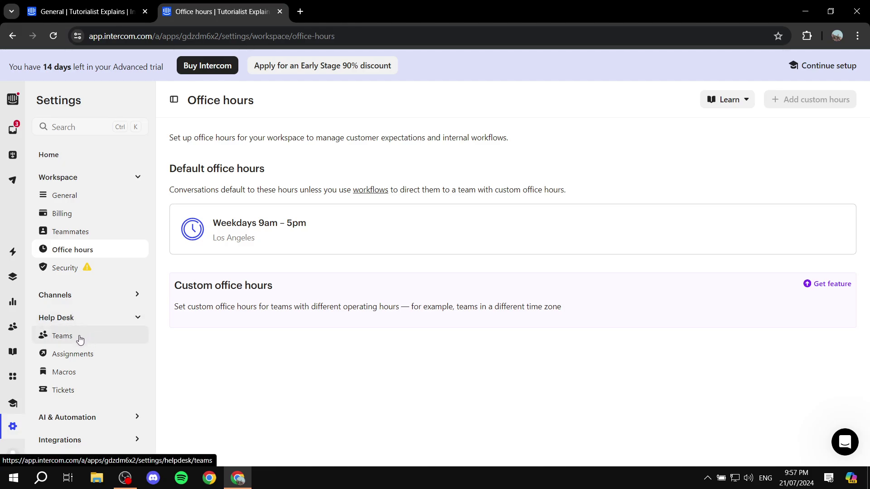
pyautogui.click(82, 336)
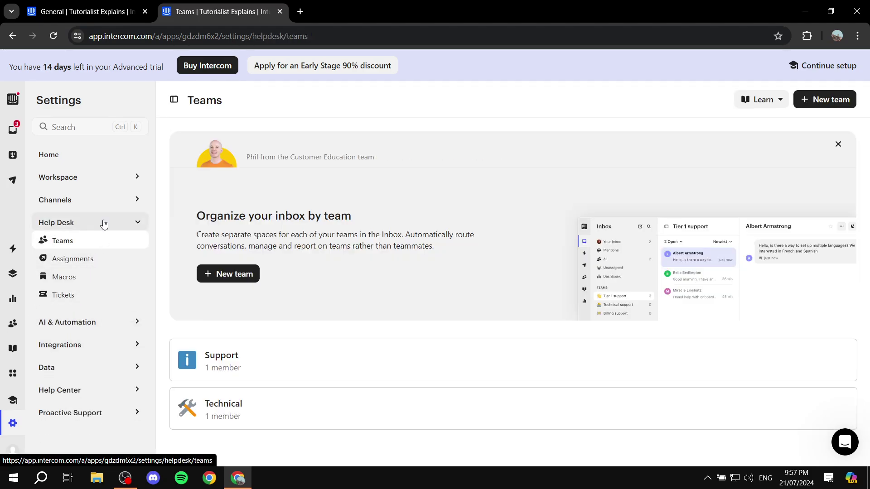
pyautogui.click(101, 222)
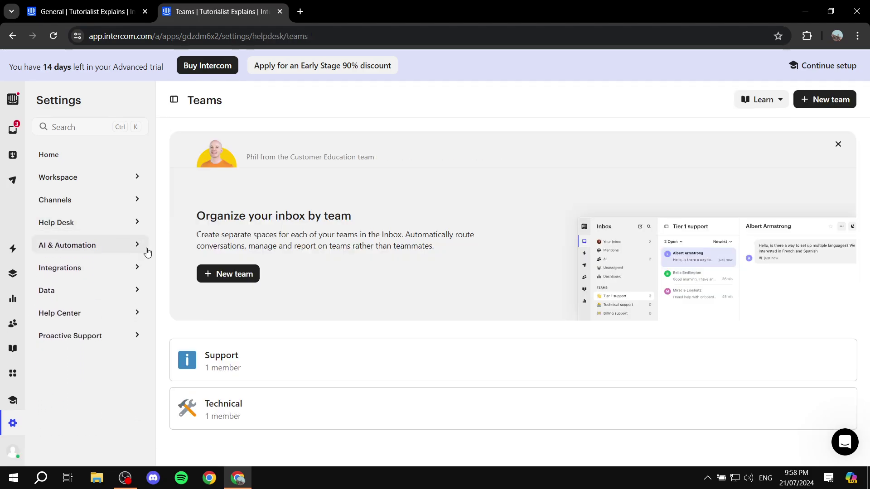
pyautogui.click(118, 247)
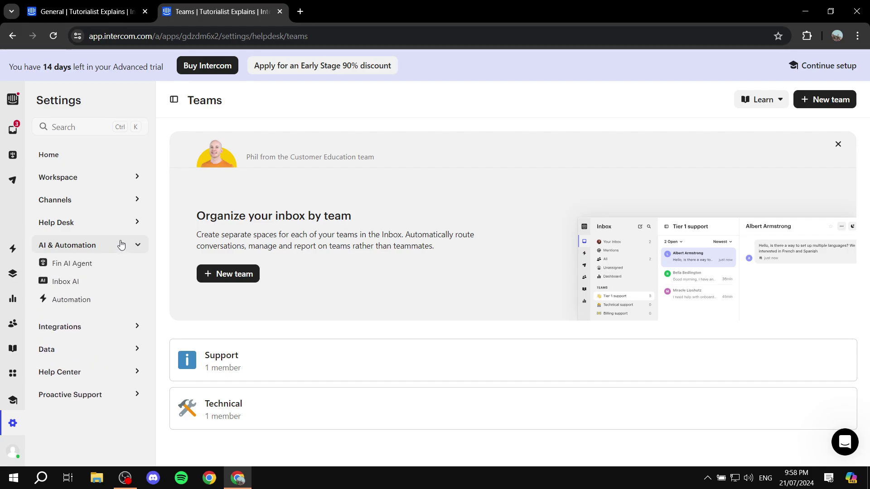
pyautogui.click(80, 263)
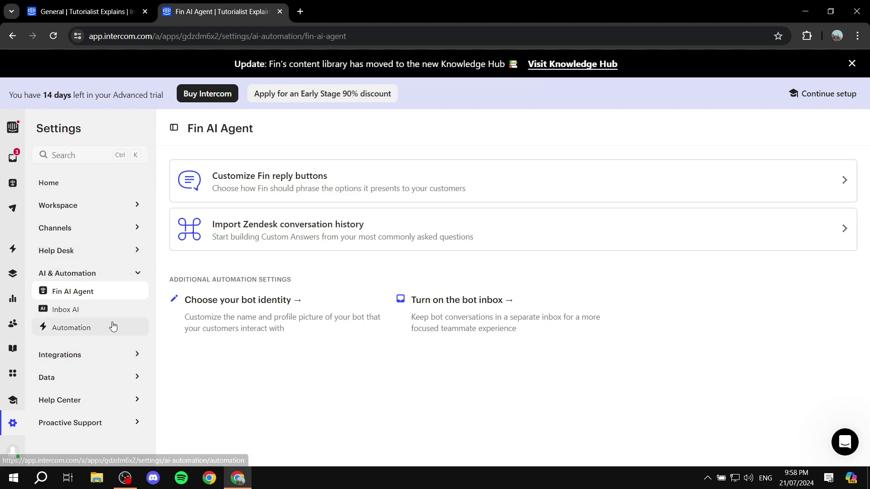
# Step: Browse the App Store's featured and free apps from the Integrations settings, and return to the Fin AI Agent settings
pyautogui.click(94, 357)
pyautogui.scroll(-1, 115, 351)
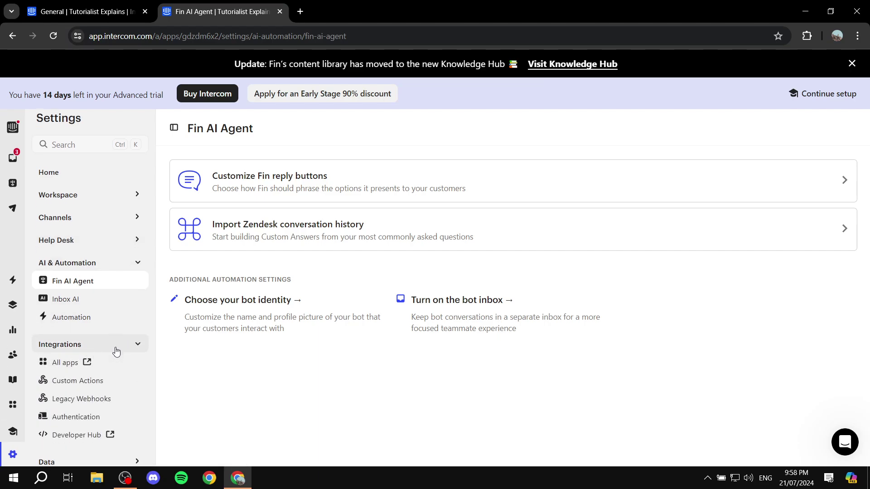
pyautogui.click(61, 349)
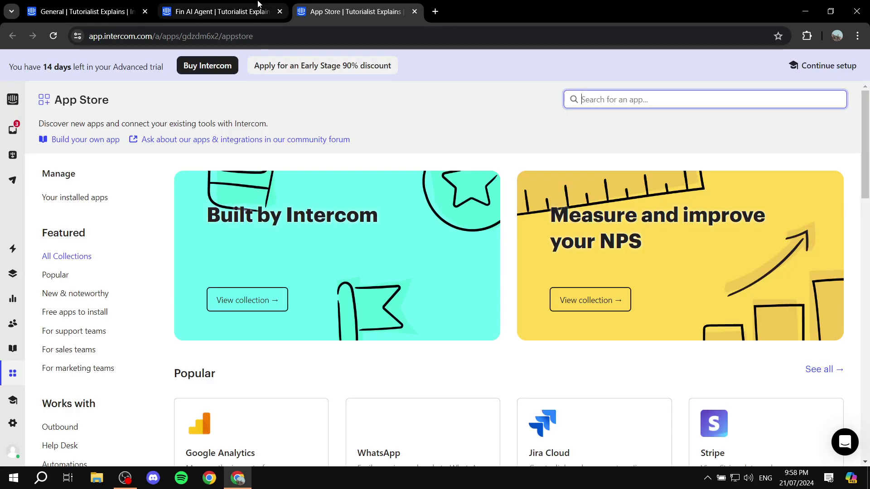
pyautogui.scroll(-5, 494, 245)
pyautogui.scroll(-5, 583, 211)
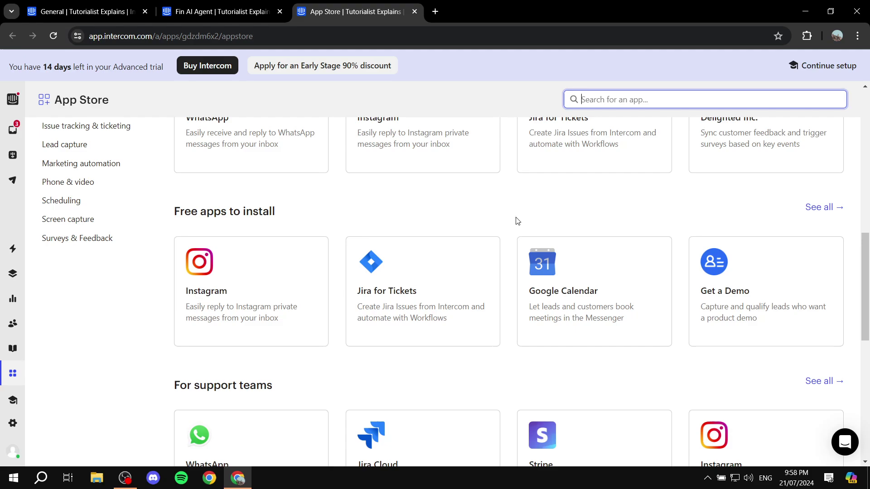
pyautogui.click(414, 12)
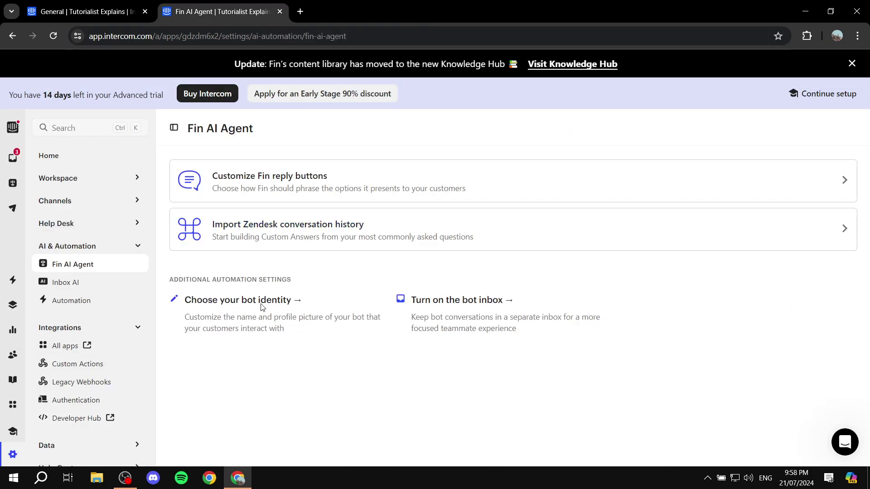
pyautogui.click(72, 327)
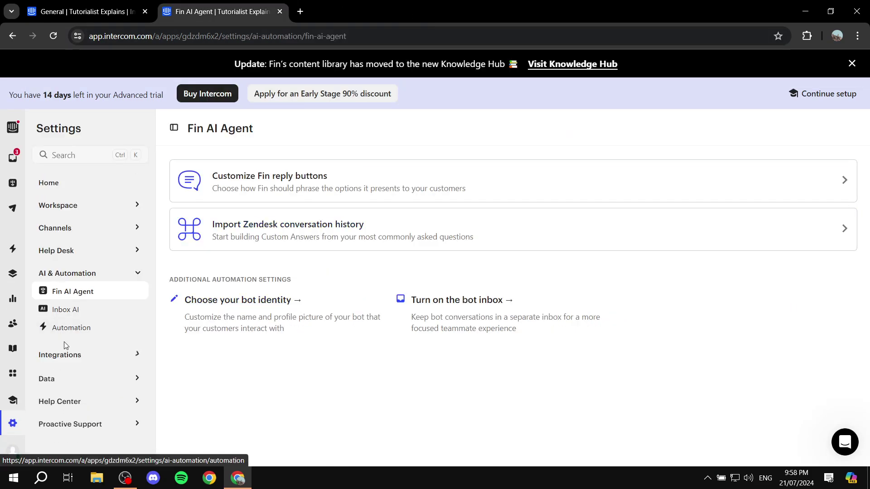
# Step: Look through the settings available in the Data and Help Center categories
pyautogui.click(80, 380)
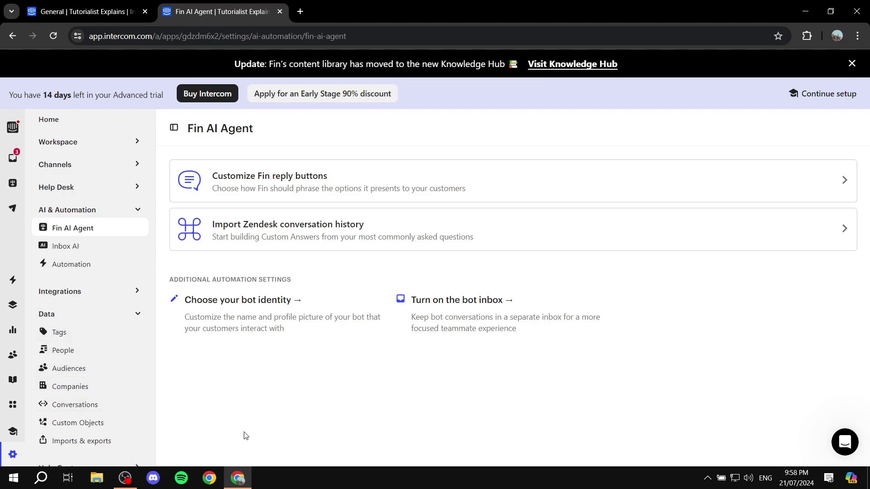
pyautogui.scroll(2, 126, 313)
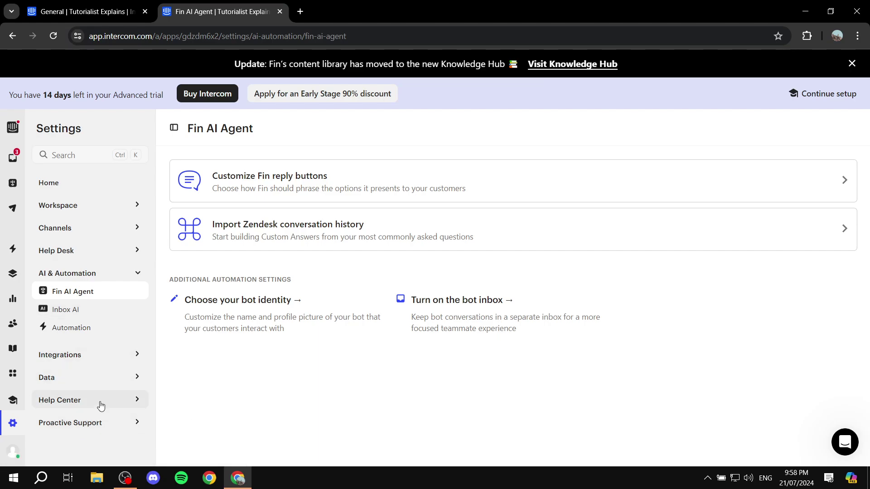
pyautogui.click(101, 401)
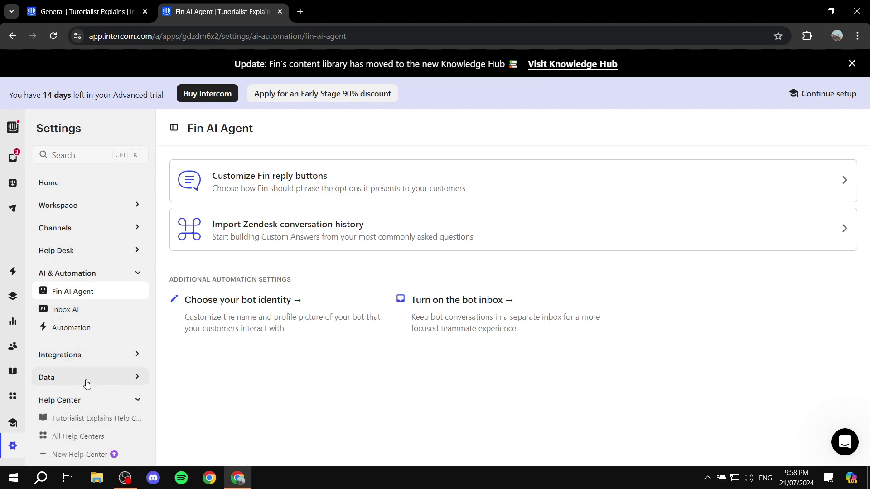
pyautogui.click(137, 398)
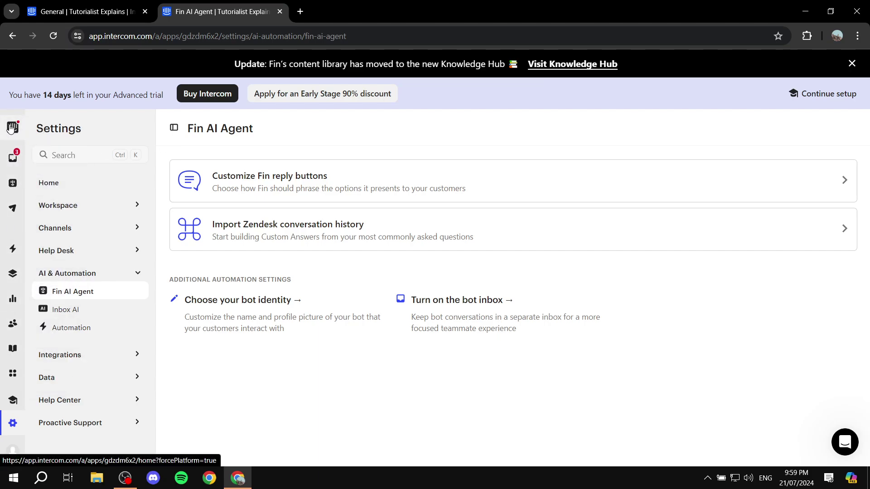
# Step: Open the Help Desk inbox and dismiss its guided tour at the second stage
pyautogui.click(13, 158)
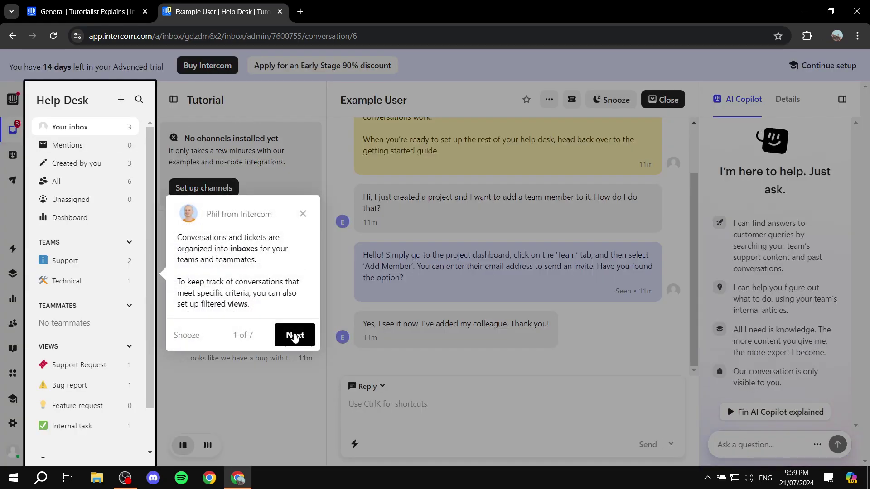
pyautogui.click(295, 337)
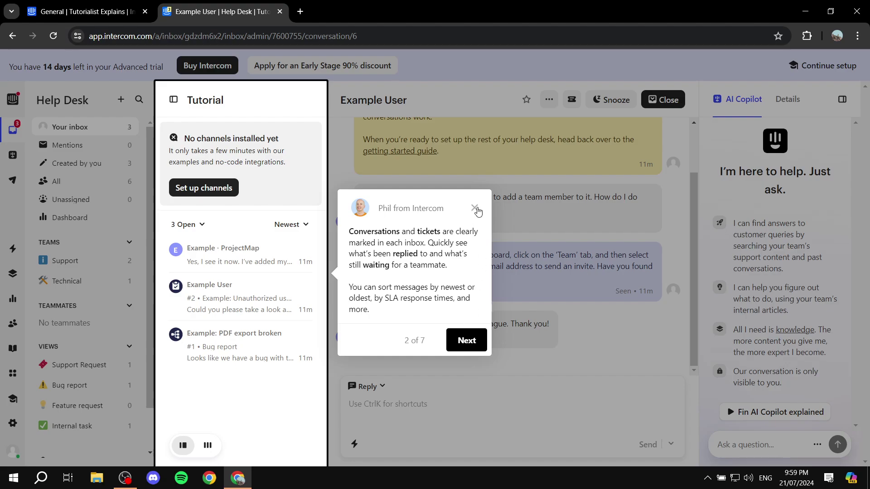
pyautogui.click(475, 209)
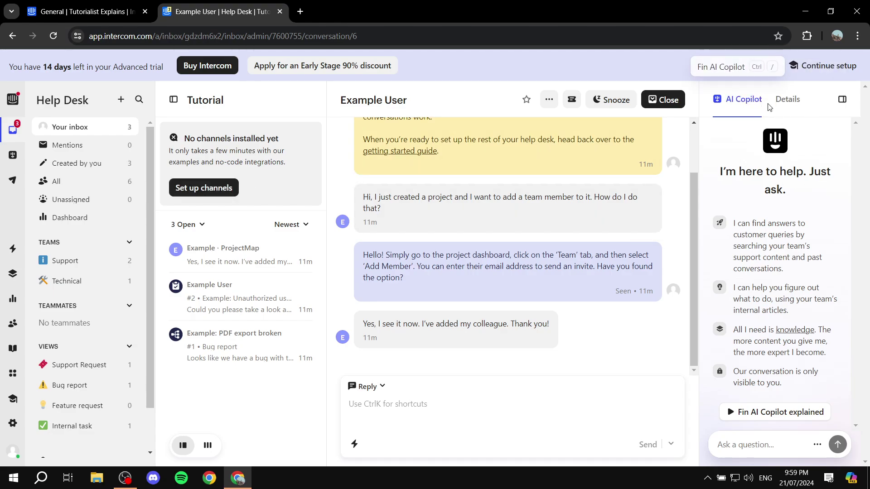
# Step: Check the AI Copilot question box and the summaries of the Support and Technical team inboxes
pyautogui.click(755, 448)
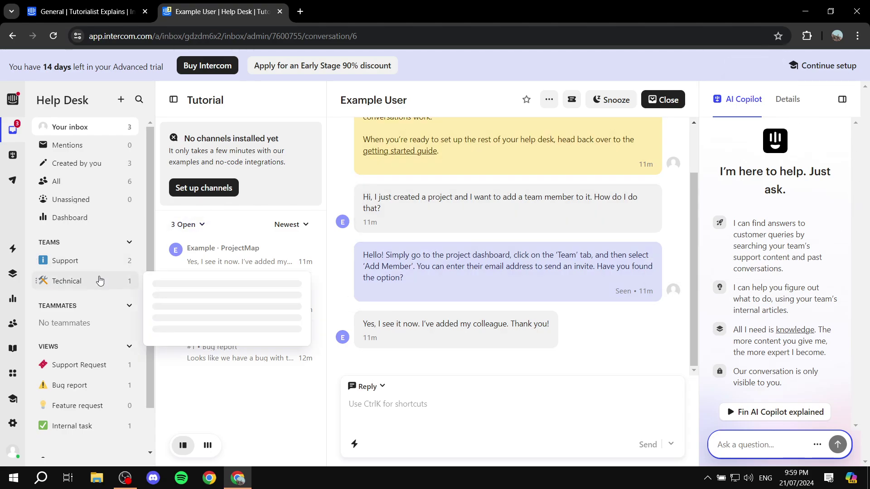
pyautogui.moveTo(69, 265)
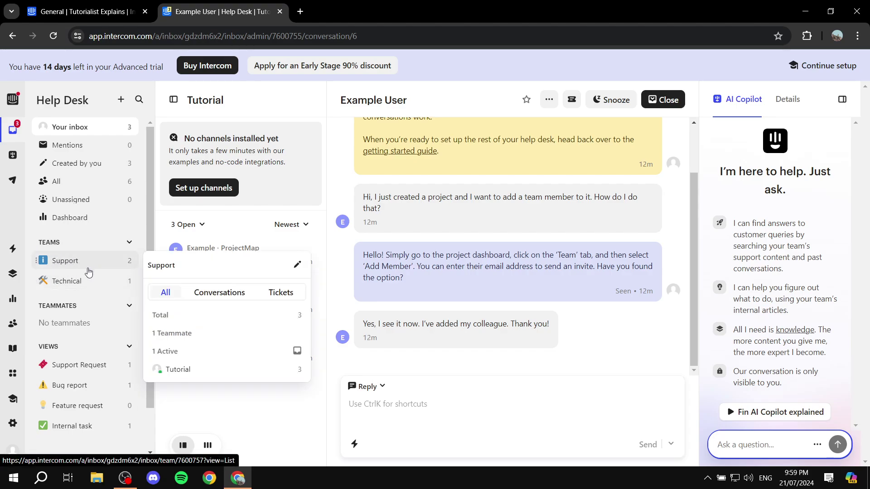
pyautogui.moveTo(74, 283)
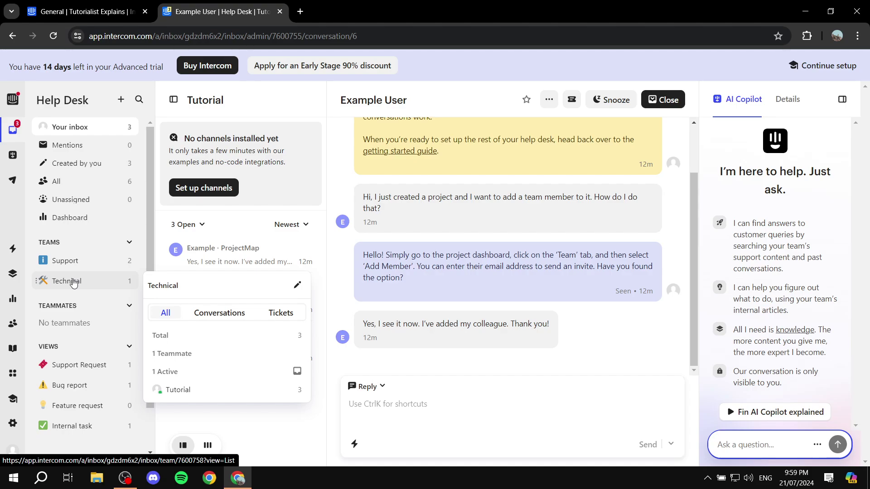
pyautogui.moveTo(113, 266)
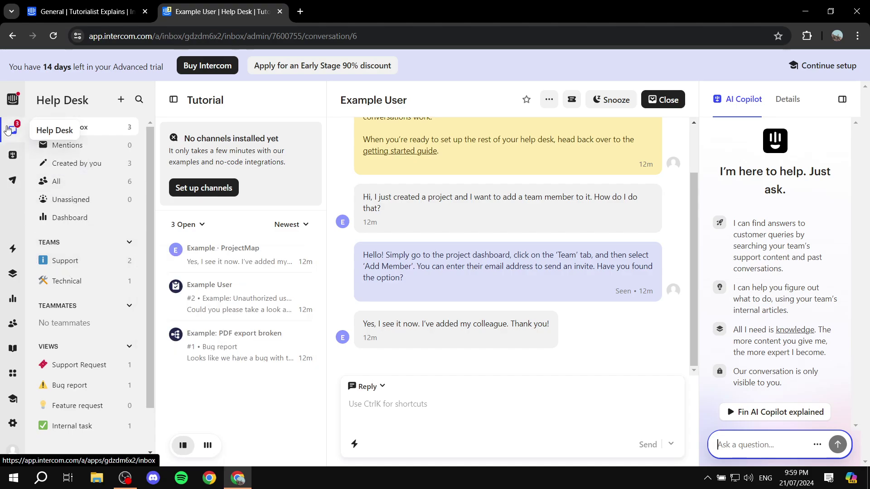
# Step: View the Fin AI Agent overview, and examine the Reports overview with its list of report folders
pyautogui.click(12, 156)
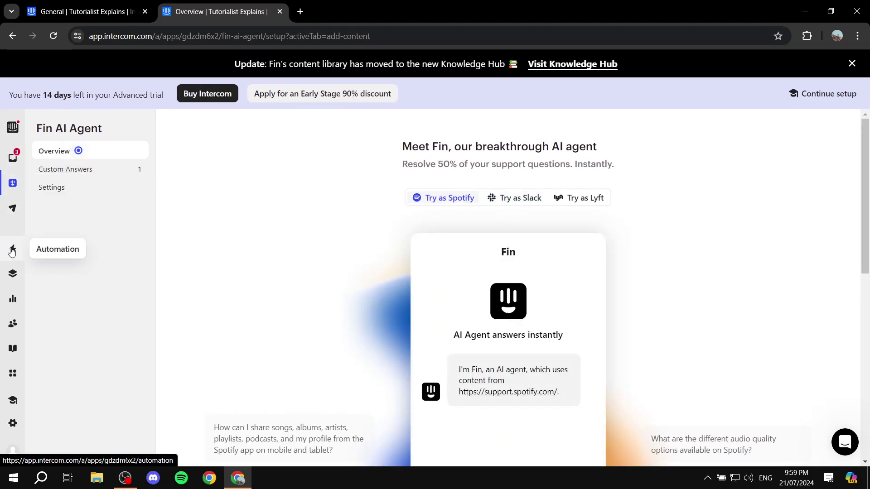
pyautogui.click(12, 298)
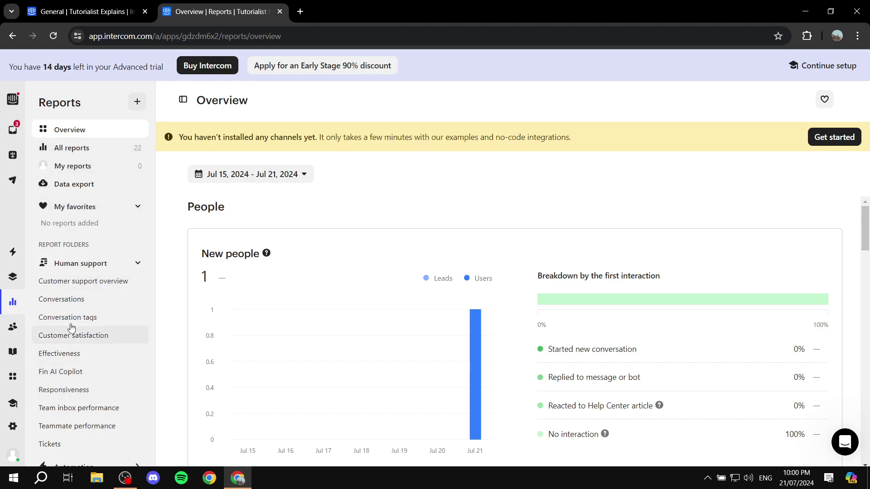
pyautogui.scroll(-1, 95, 170)
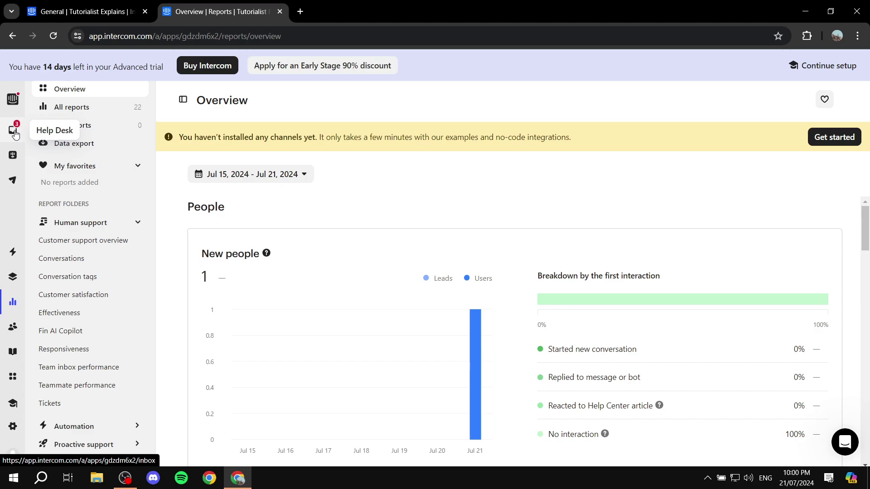
# Step: Review the Getting started guide's go-live tasks and its Explore and set up section
pyautogui.click(13, 99)
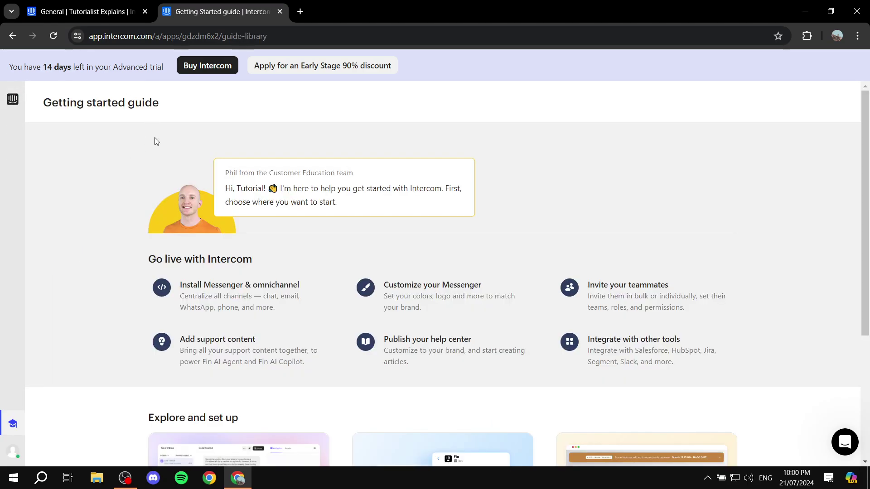
pyautogui.scroll(-4, 335, 252)
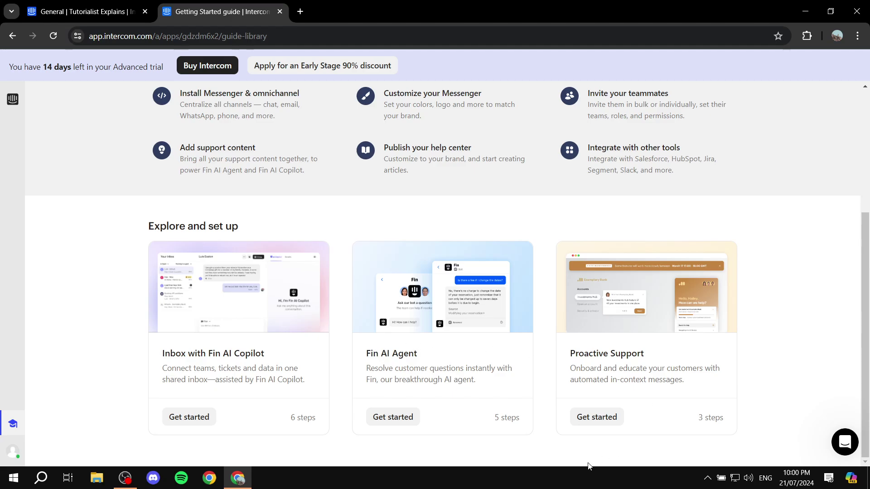
pyautogui.scroll(4, 495, 287)
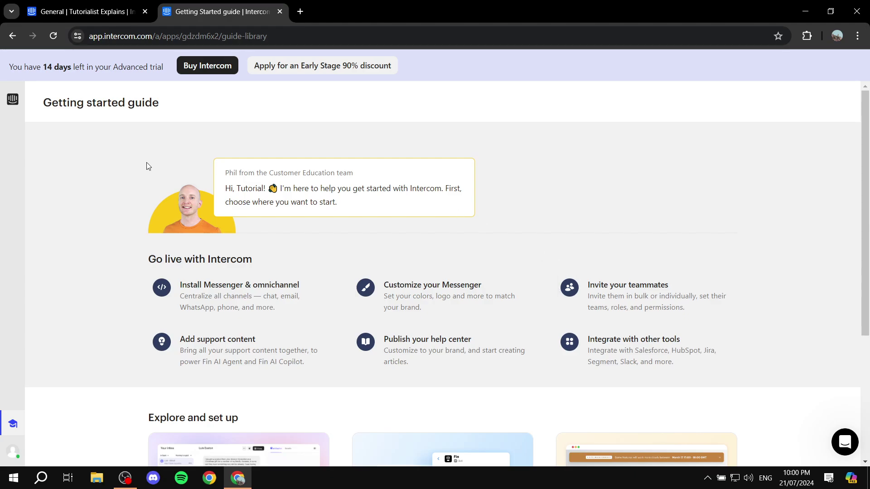
# Step: Open the Messenger installation settings from the Getting started guide, and check the options in the Workspace category
pyautogui.click(229, 290)
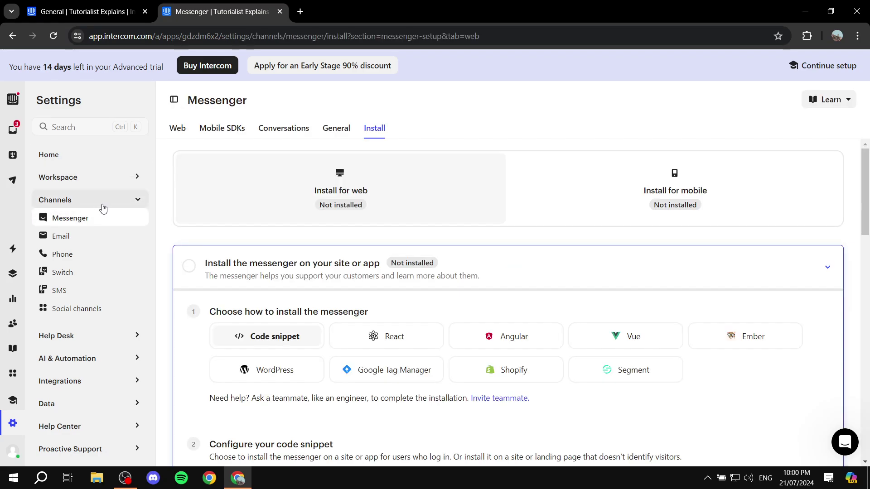
pyautogui.click(143, 204)
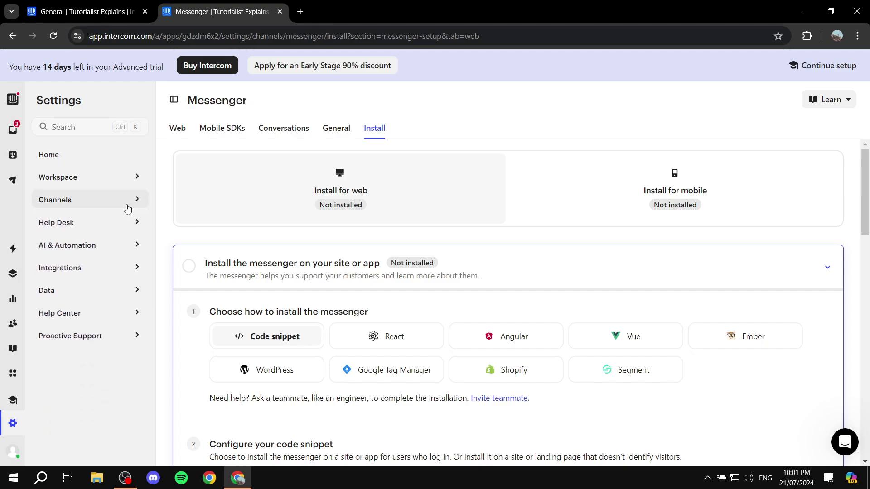
pyautogui.click(137, 179)
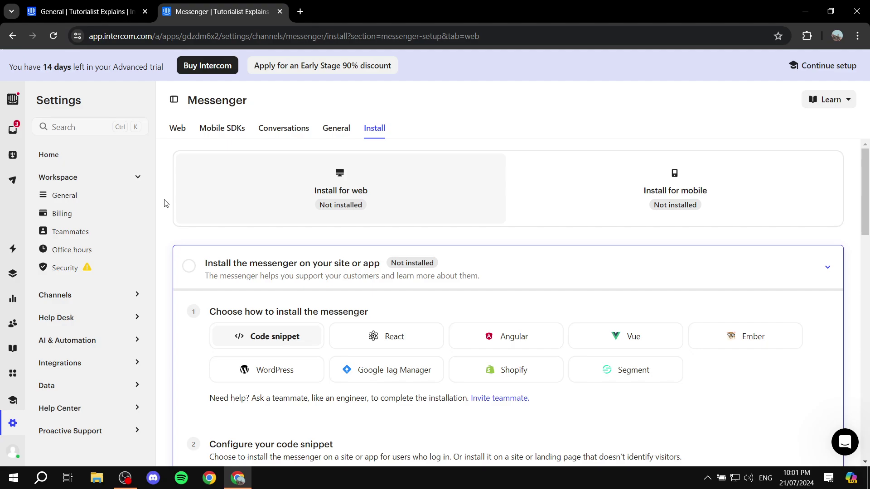
pyautogui.click(139, 176)
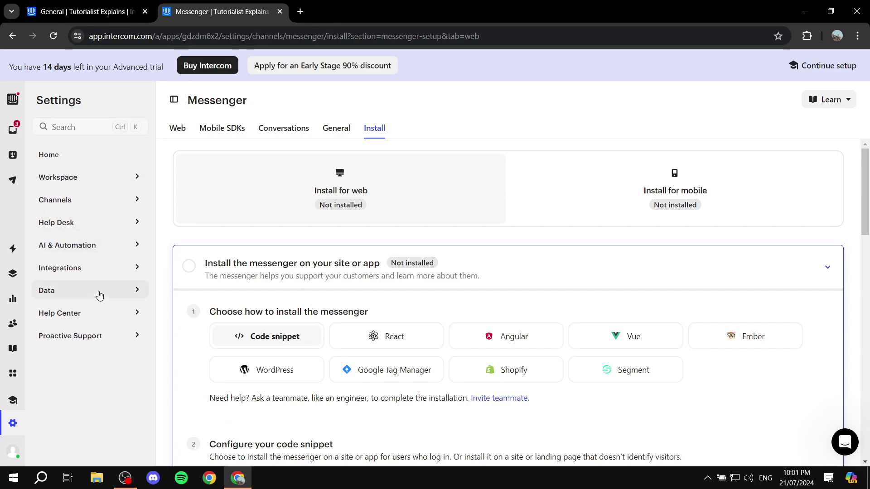
# Step: Check the options in the Integrations settings category, and view the Automation settings under AI & Automation
pyautogui.click(111, 269)
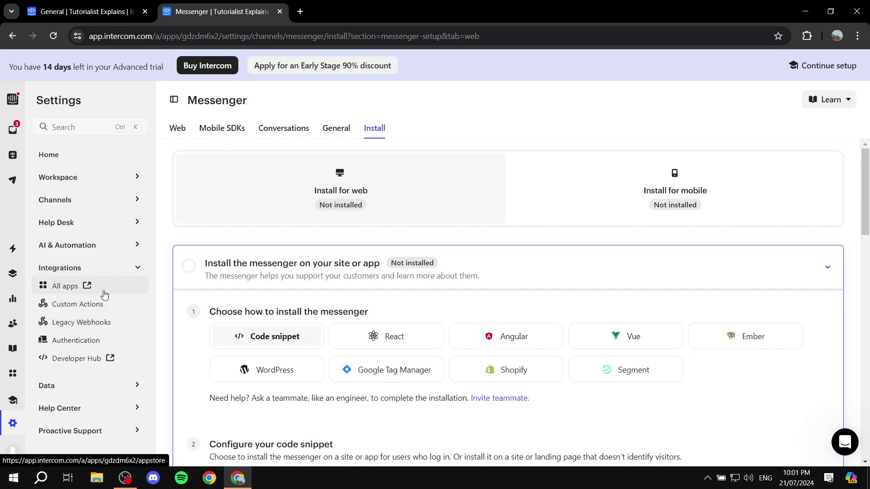
pyautogui.click(103, 269)
pyautogui.click(83, 250)
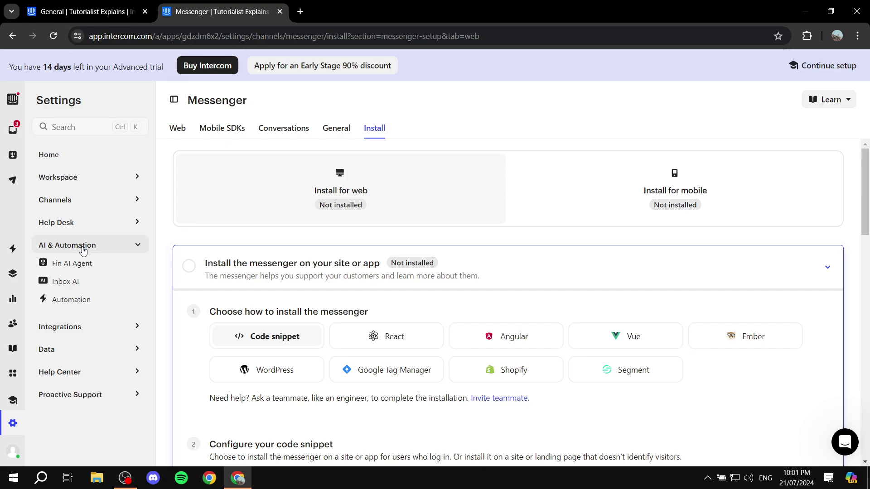
pyautogui.click(68, 299)
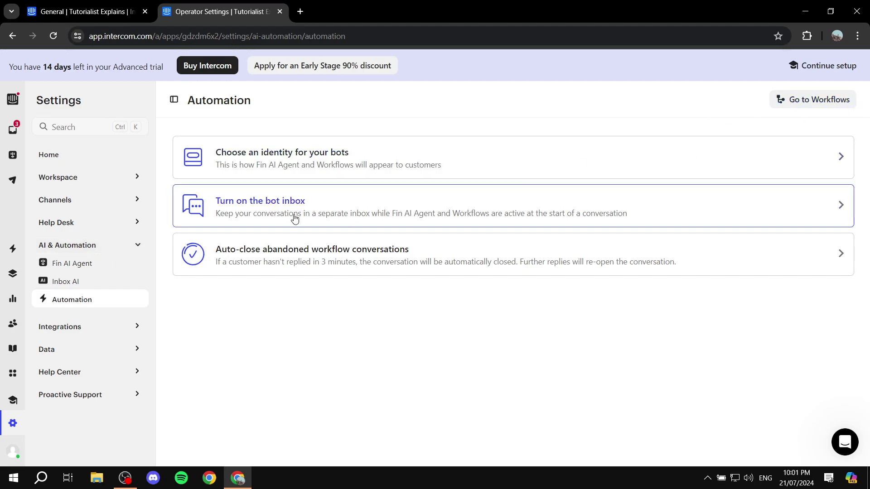
pyautogui.click(97, 250)
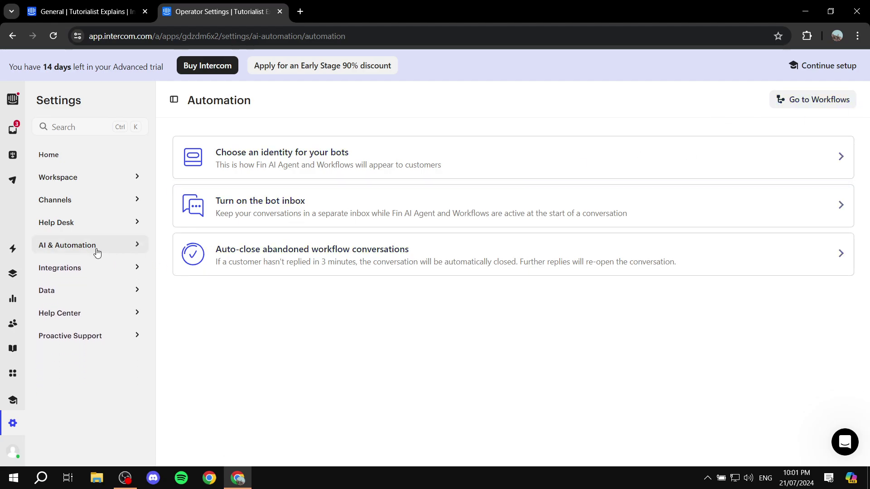
# Step: Open the Tickets settings under Help Desk, and check the form for creating a new ticket type without creating one
pyautogui.click(101, 224)
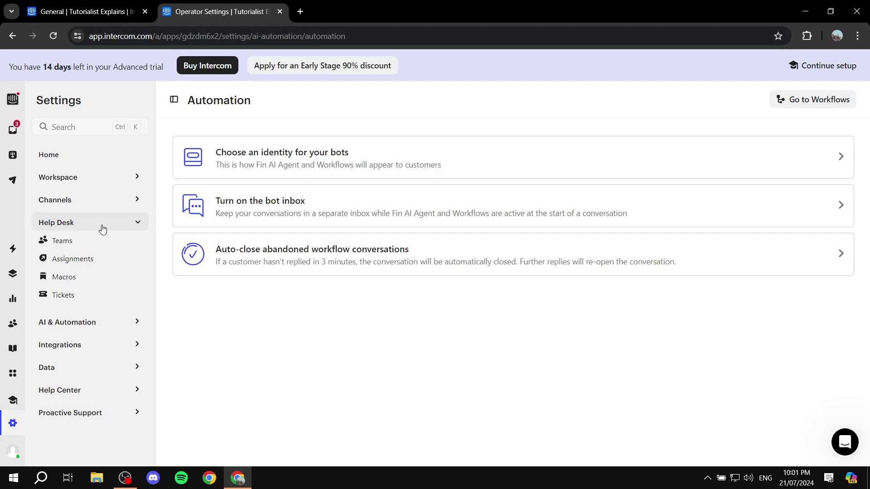
pyautogui.click(68, 295)
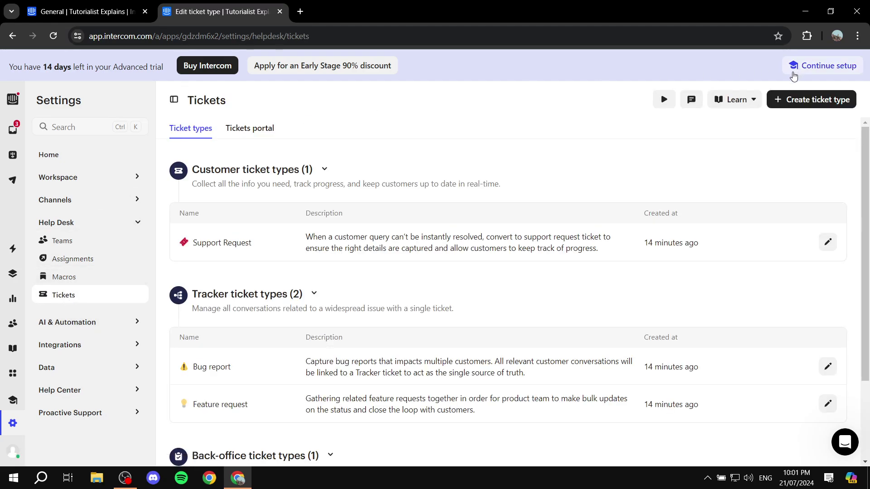
pyautogui.click(802, 101)
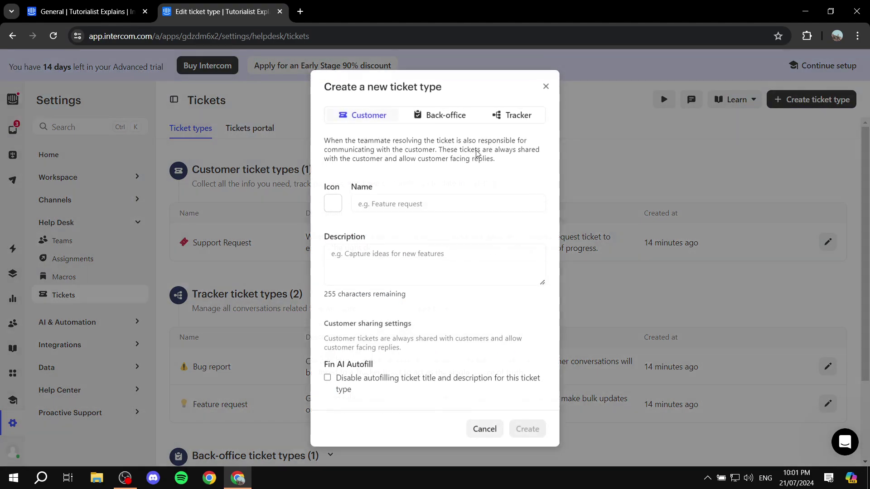
pyautogui.click(545, 87)
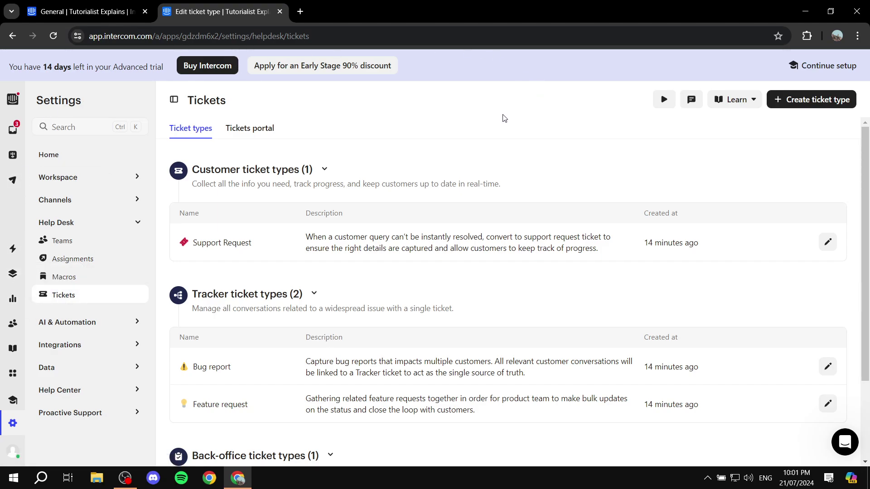
# Step: Review the list of customer, tracker and back-office ticket types, and check the time left in the Advanced trial
pyautogui.scroll(-1, 425, 262)
pyautogui.scroll(-3, 425, 262)
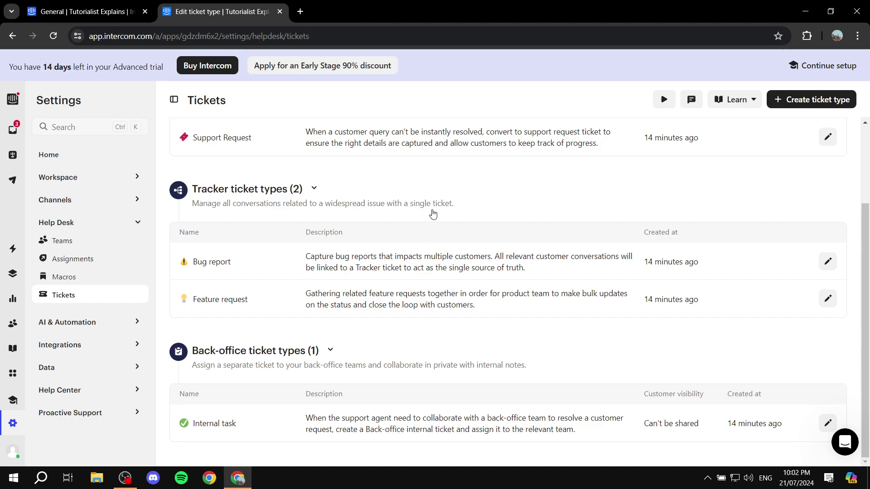
pyautogui.scroll(3, 433, 214)
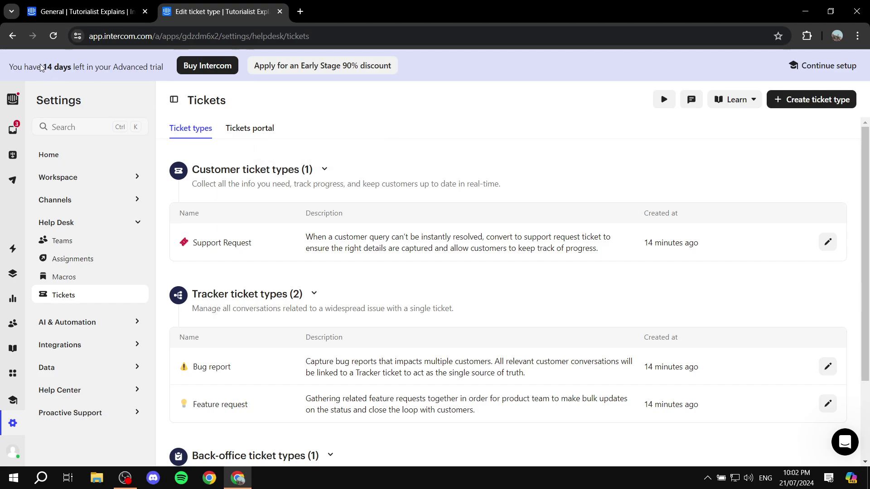
pyautogui.moveTo(41, 67); pyautogui.dragTo(75, 67)
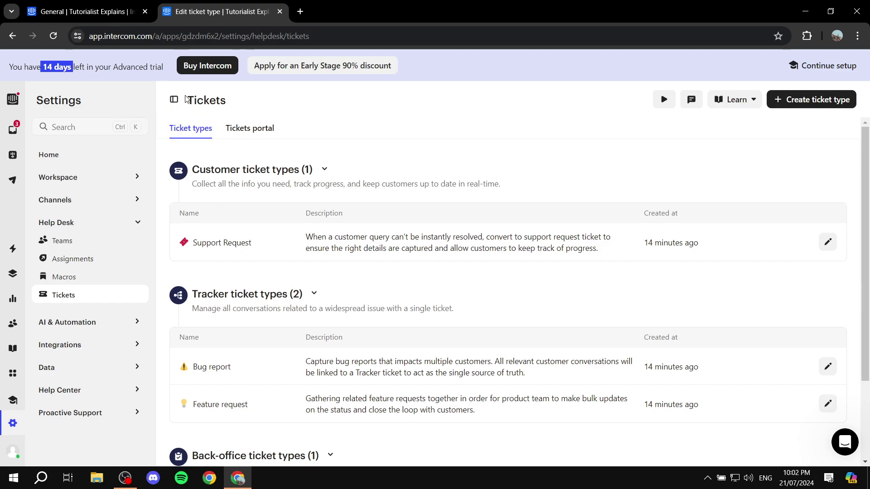
pyautogui.click(86, 75)
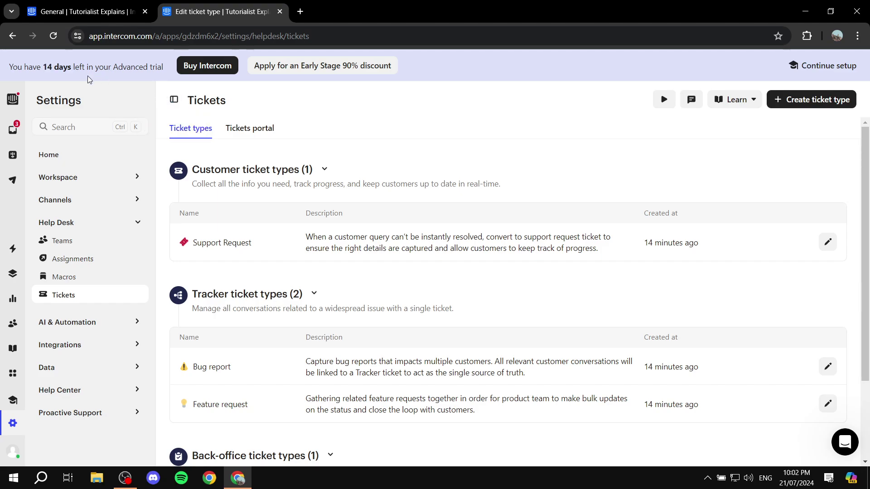